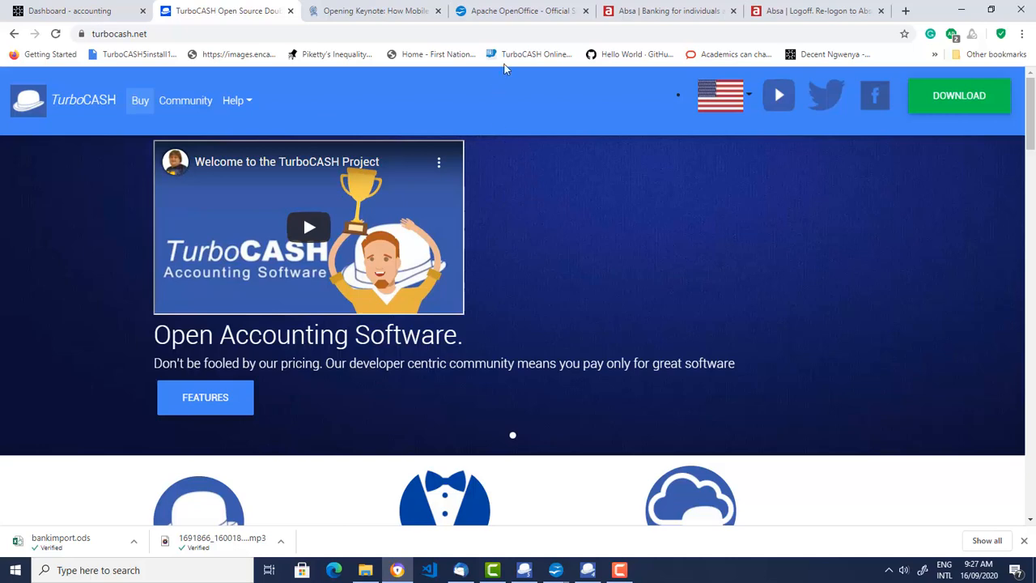
# Step: Look at the Apache OpenOffice site, then open the TurboCASH download page and review the available editions
pyautogui.click(522, 11)
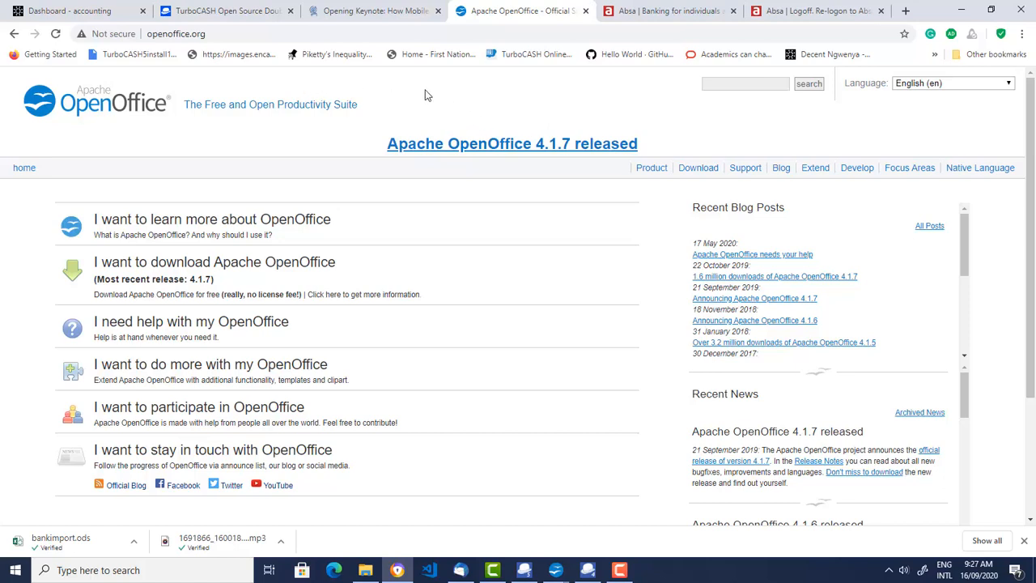
pyautogui.click(227, 11)
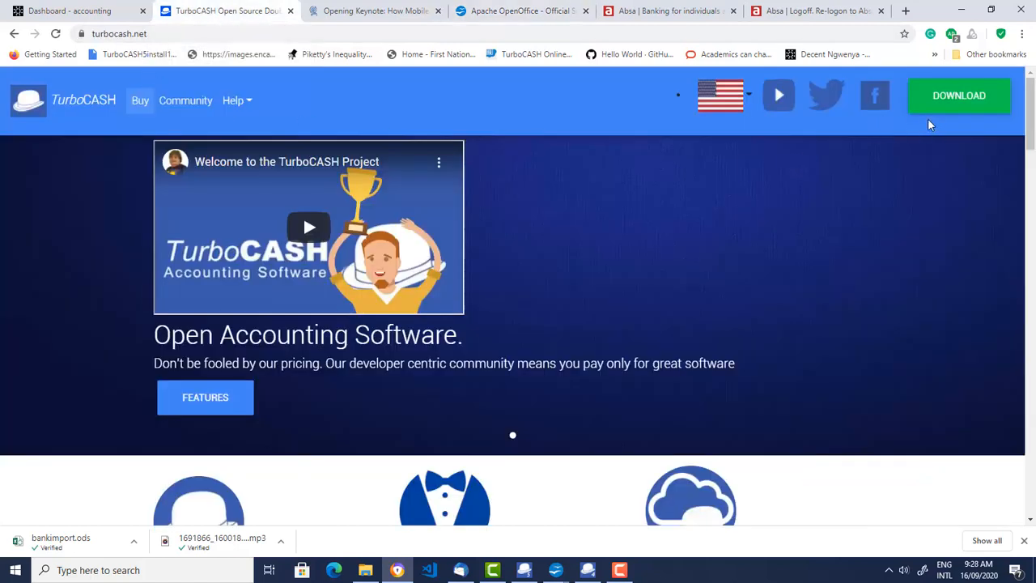
pyautogui.click(948, 103)
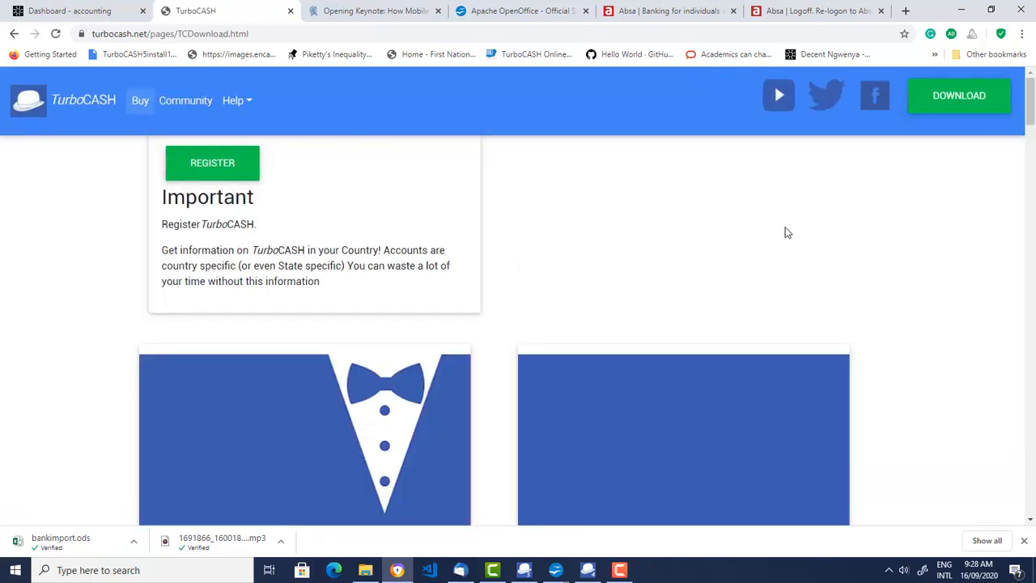
pyautogui.moveTo(1030, 104); pyautogui.dragTo(1026, 145)
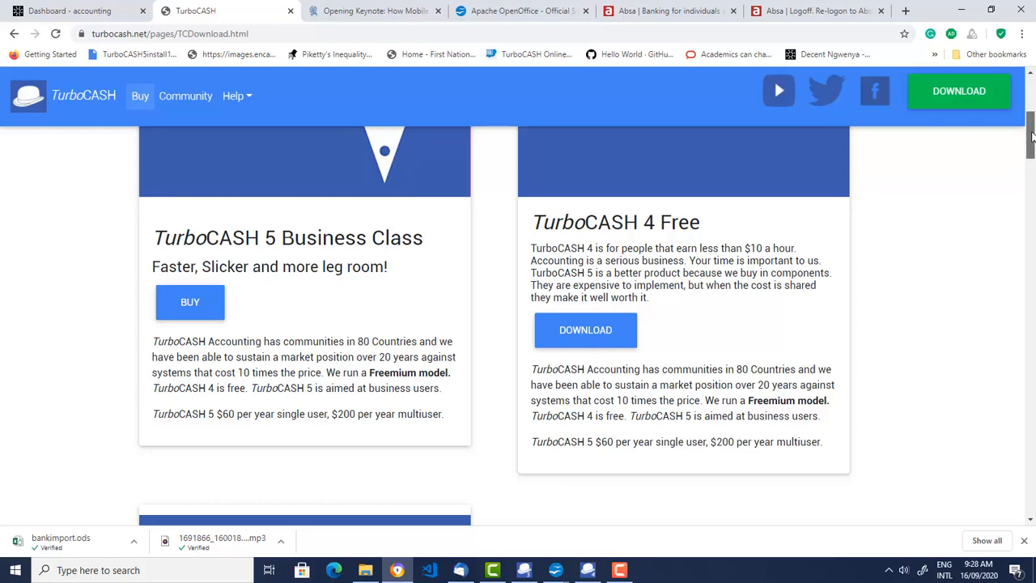
pyautogui.moveTo(1029, 138); pyautogui.dragTo(1029, 187)
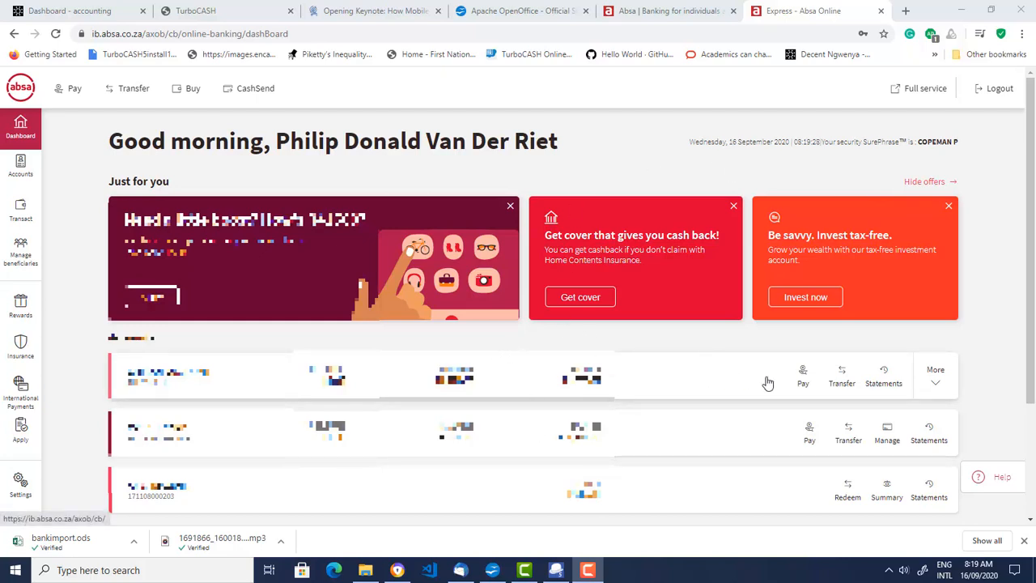
# Step: Open the first account's statements and search its transactions with the start date set to 01/09/2020
pyautogui.click(880, 378)
pyautogui.click(880, 378)
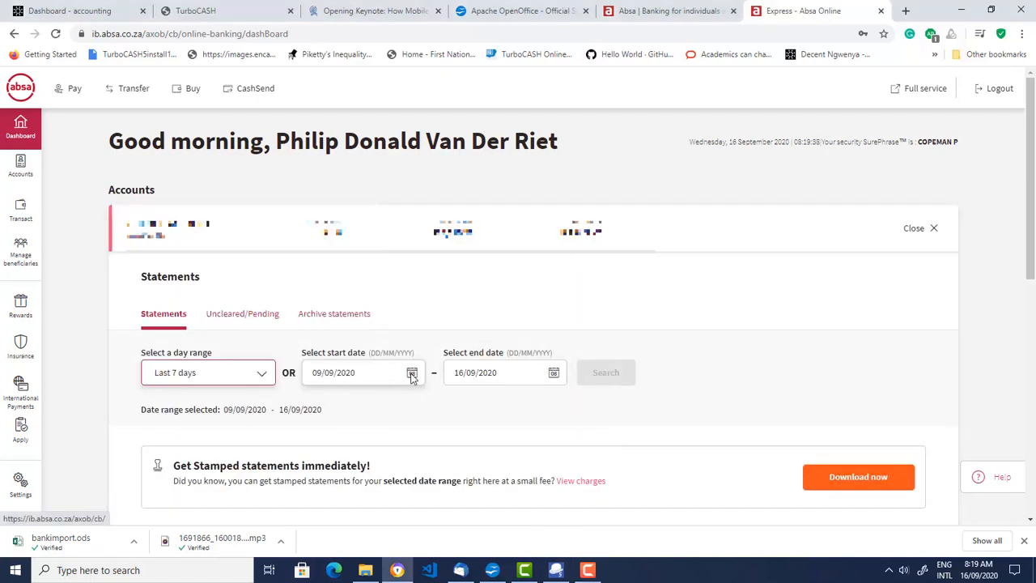
pyautogui.click(412, 374)
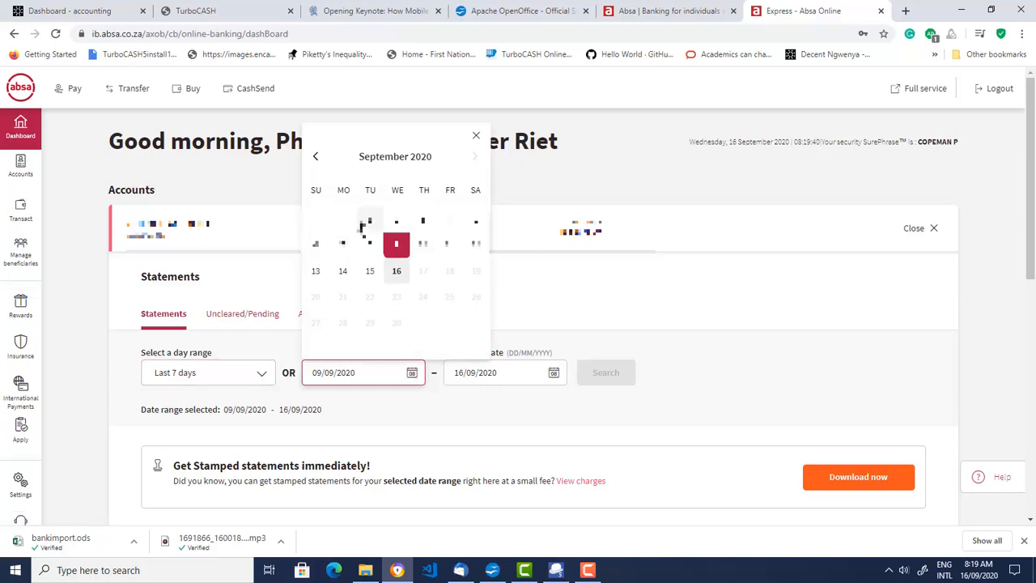
pyautogui.click(369, 222)
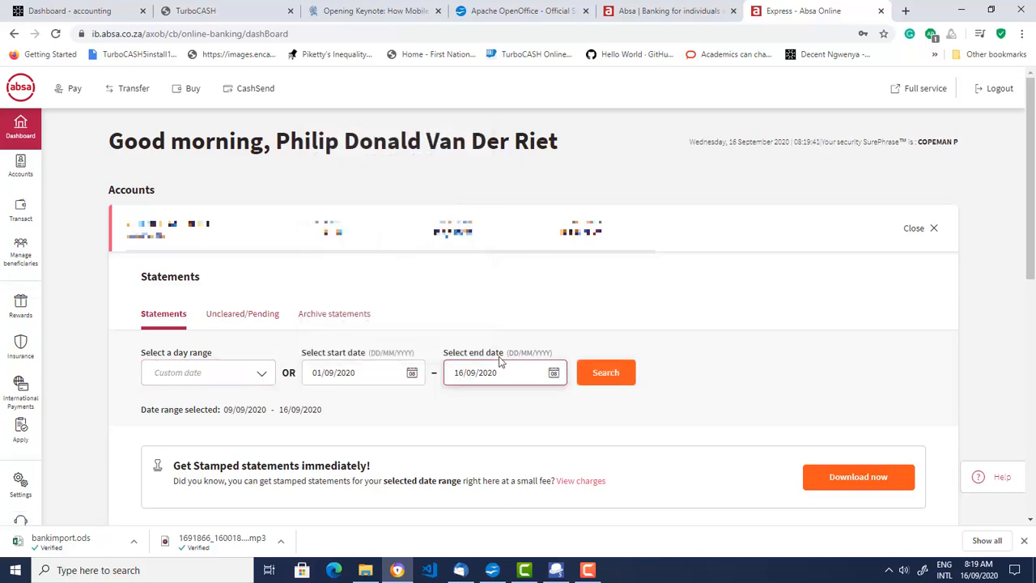
pyautogui.click(592, 379)
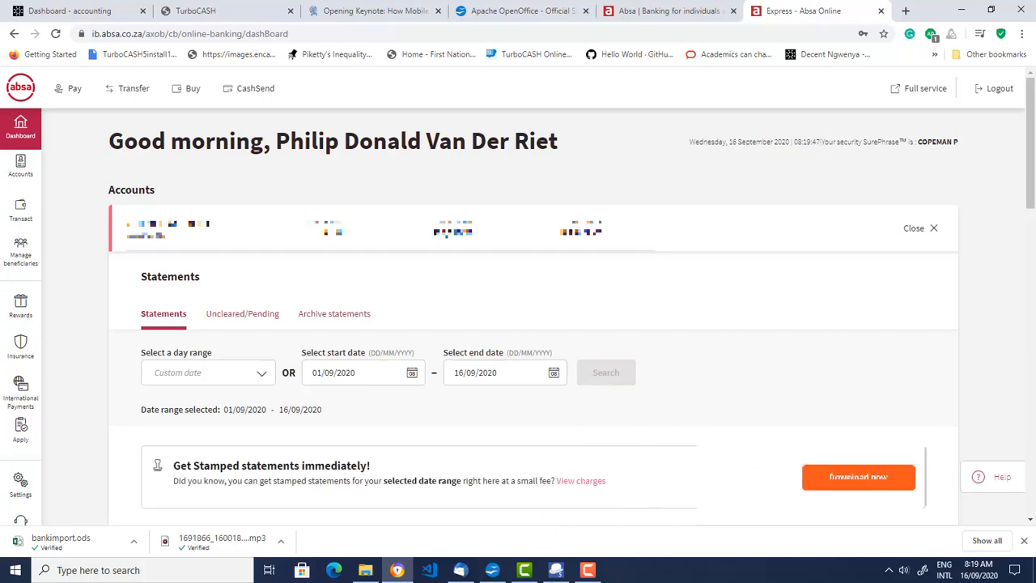
# Step: Export the listed transactions in Microsoft Excel (CSV) format and close the blank download window
pyautogui.scroll(-2, 1030, 95)
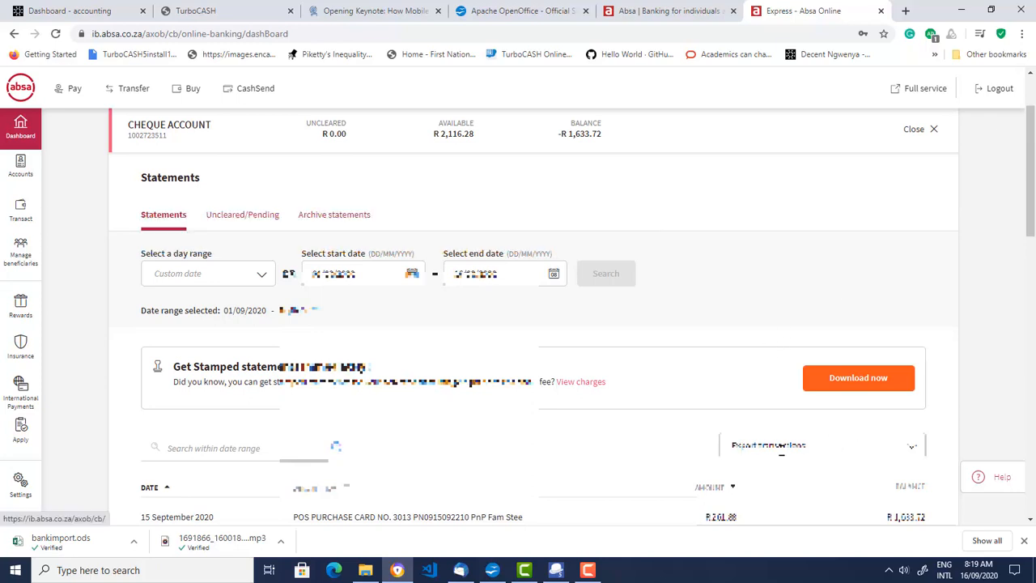
pyautogui.click(915, 453)
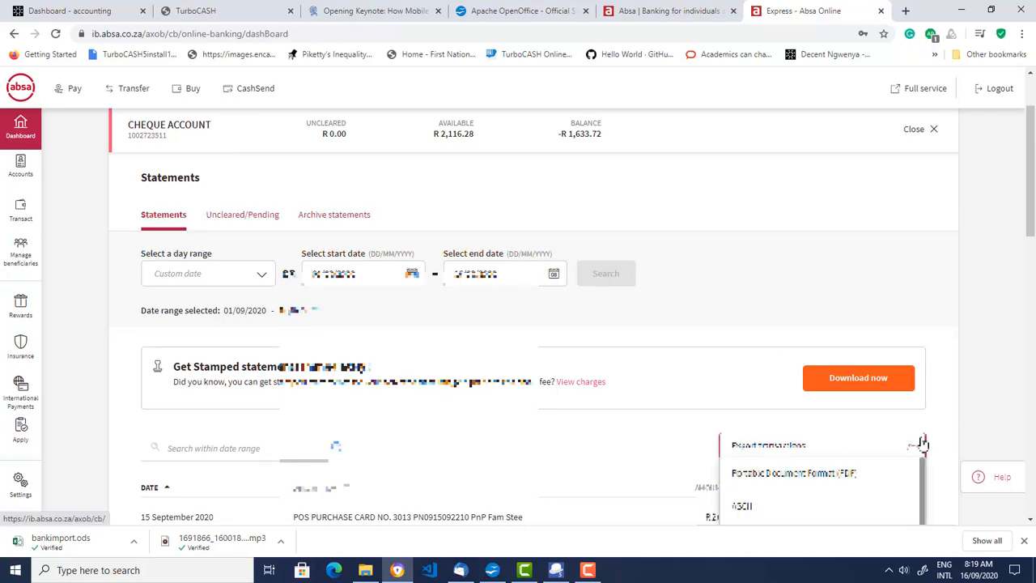
pyautogui.moveTo(1032, 198); pyautogui.dragTo(1023, 259)
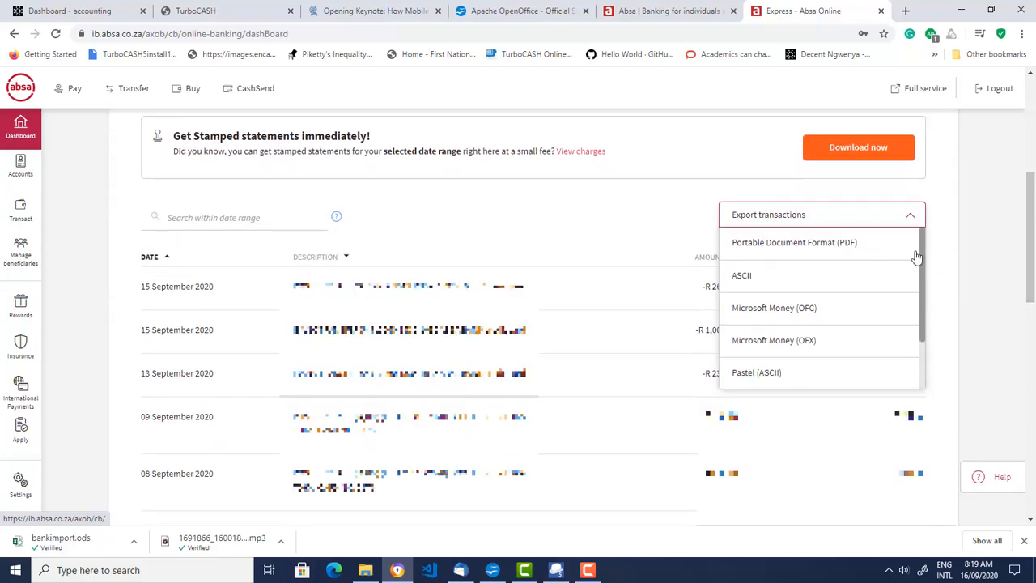
pyautogui.moveTo(921, 257); pyautogui.dragTo(925, 296)
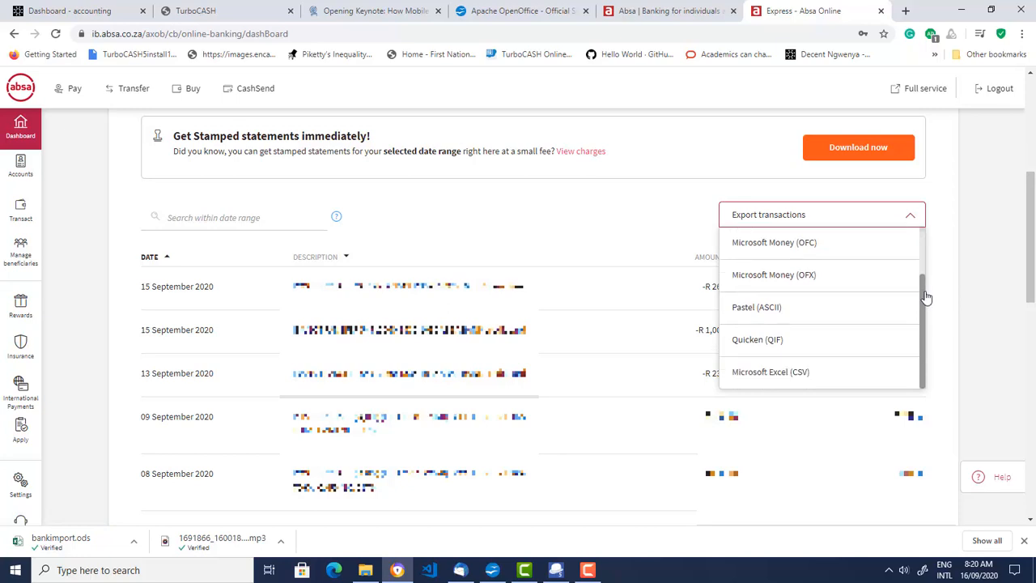
pyautogui.click(782, 377)
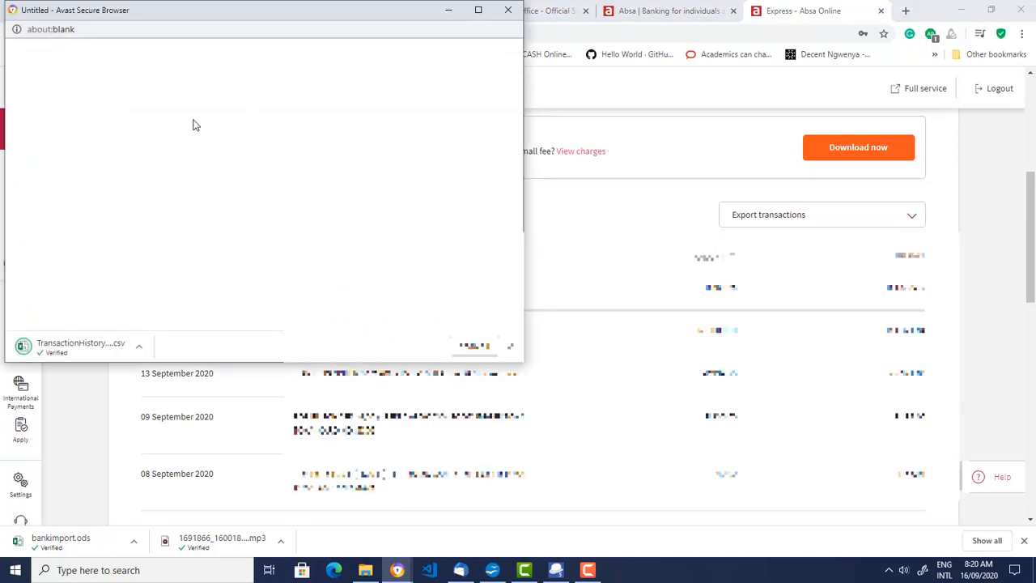
pyautogui.click(508, 10)
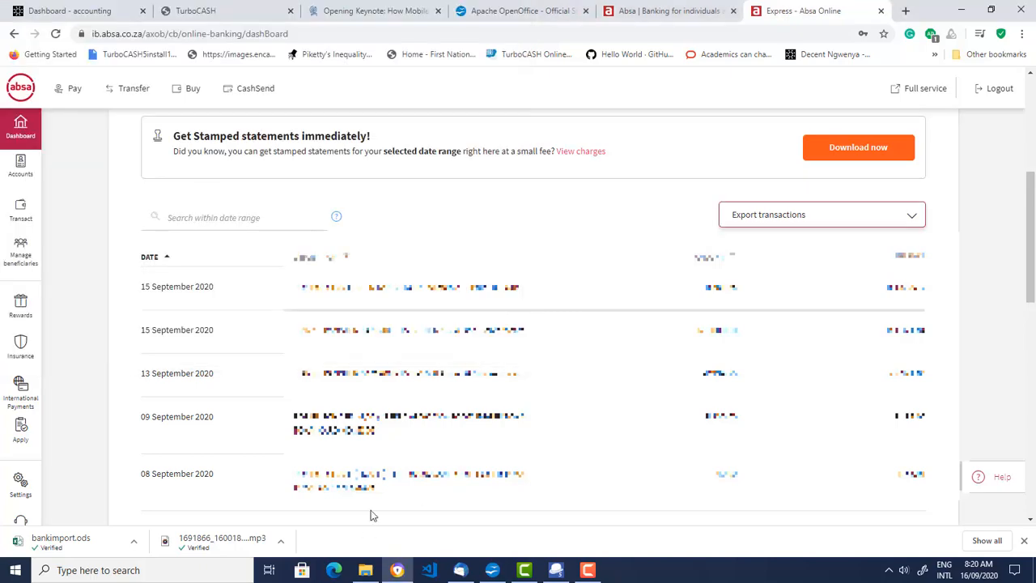
# Step: Switch to OpenOffice and open BankImportsABSAex.csv from the bankonline folder, importing it with comma as a separator
pyautogui.click(367, 570)
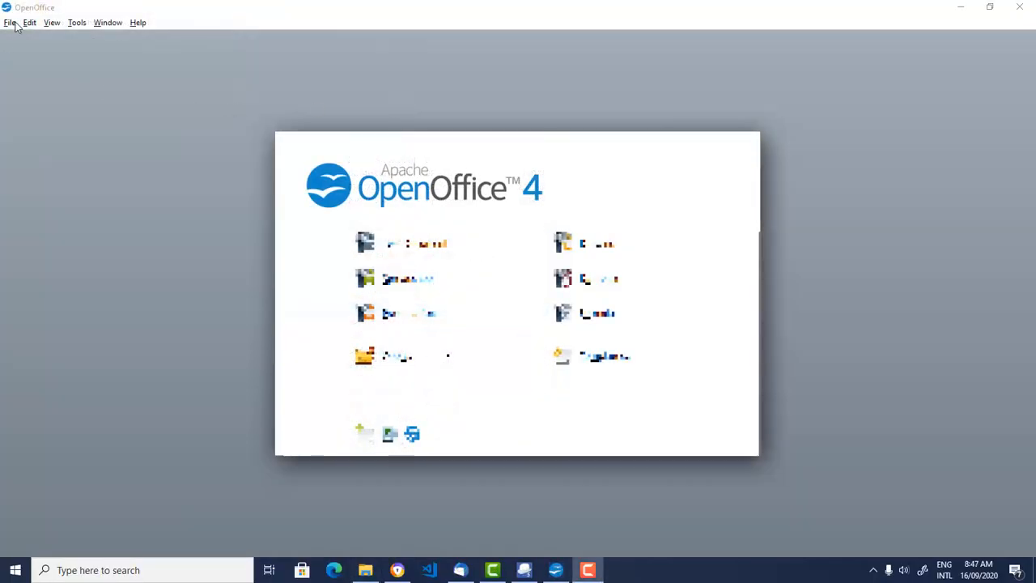
pyautogui.click(14, 24)
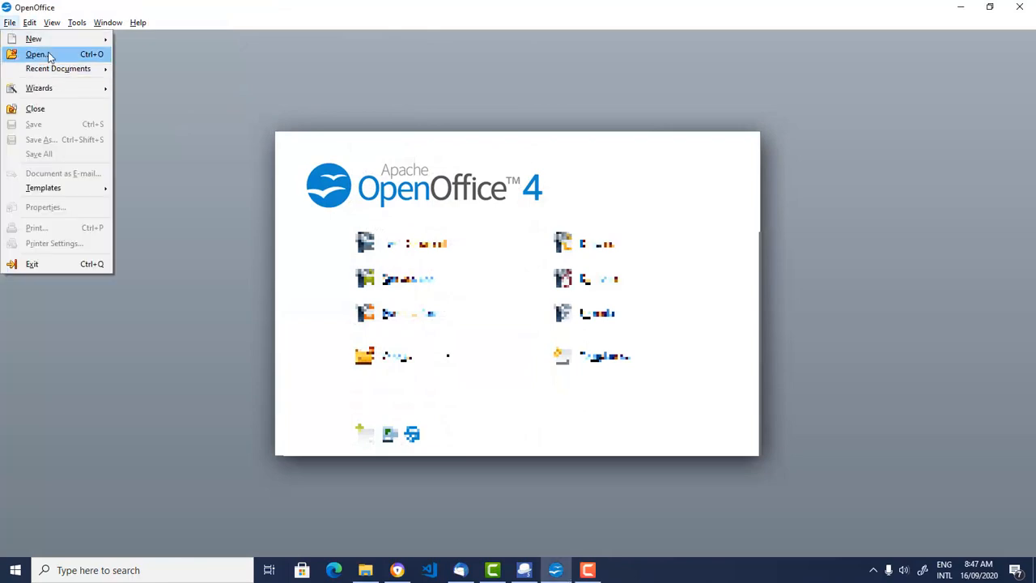
pyautogui.click(37, 54)
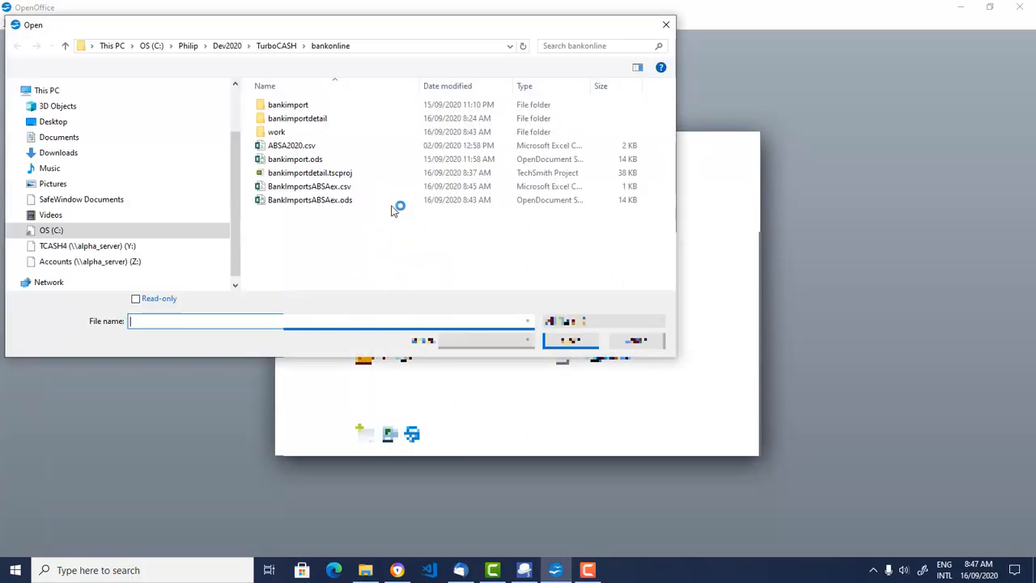
pyautogui.doubleClick(309, 186)
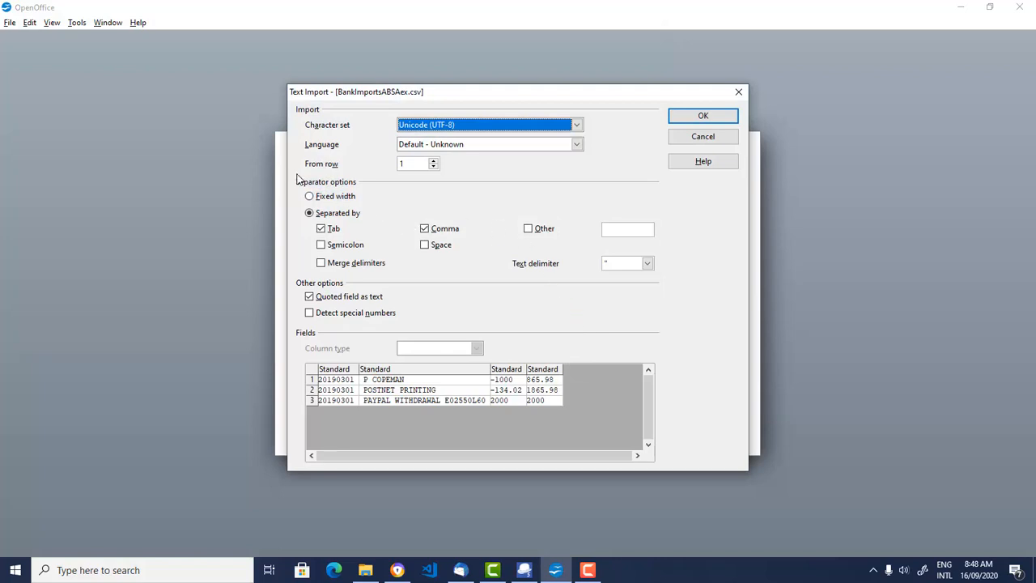
pyautogui.click(422, 229)
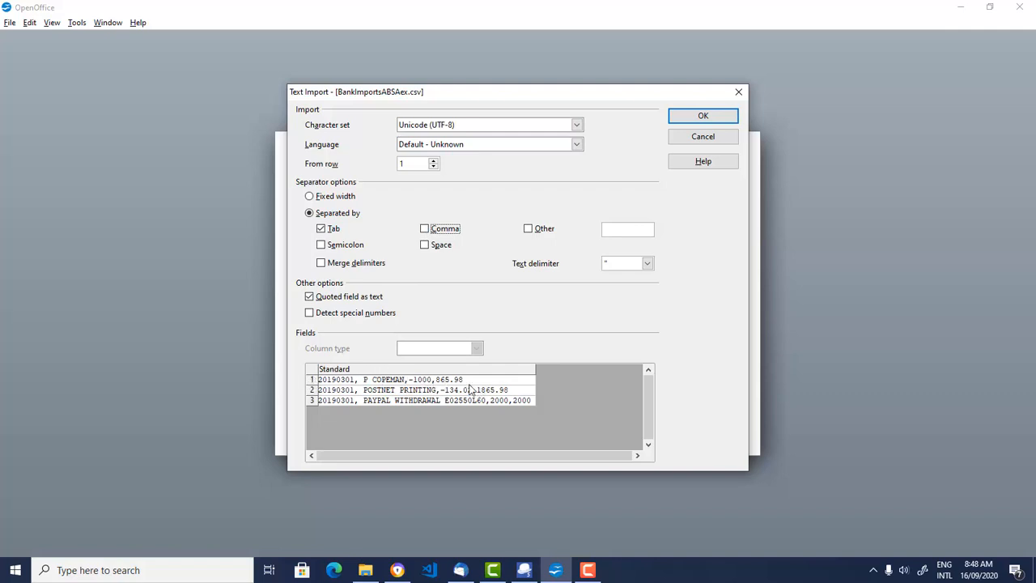
pyautogui.click(424, 230)
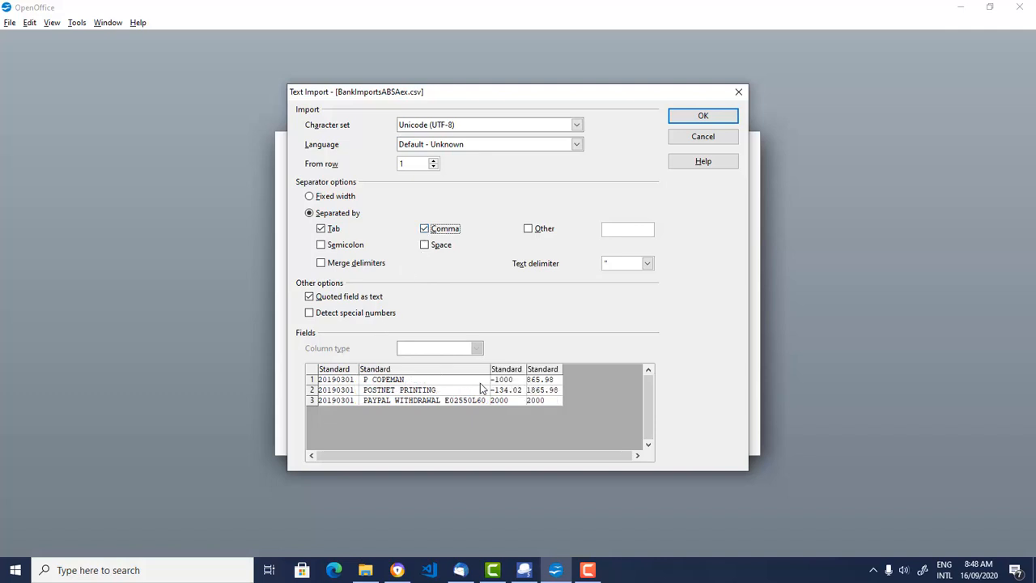
pyautogui.click(704, 117)
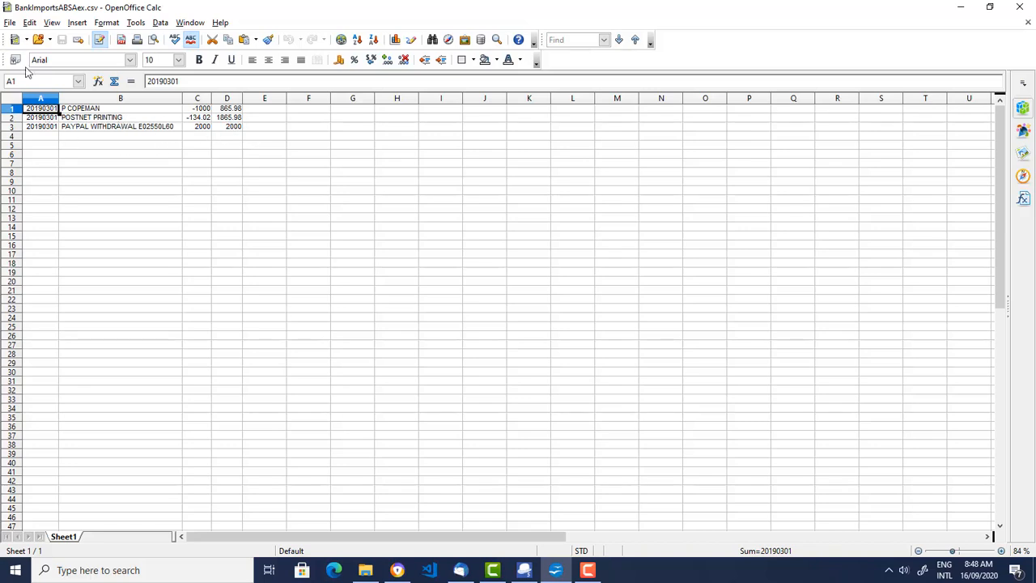
# Step: Open bankimport.ods from the bankonline folder and show its ABSA sheet
pyautogui.click(12, 22)
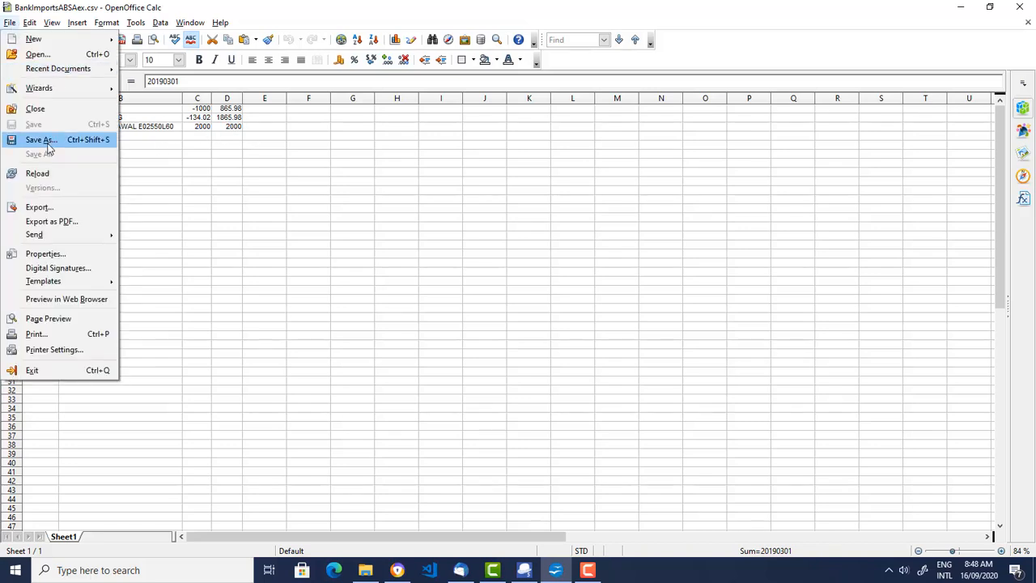
pyautogui.click(37, 54)
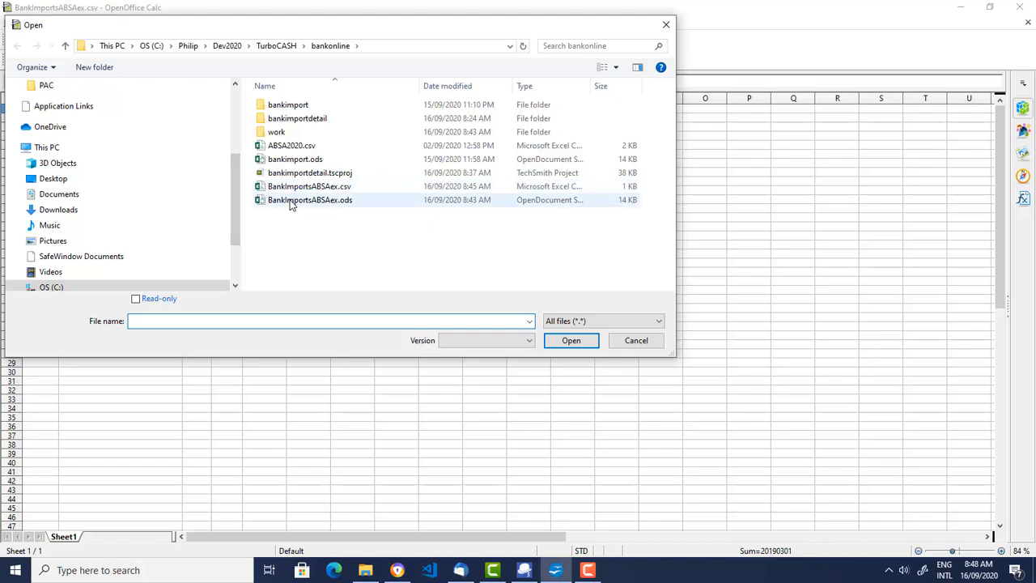
pyautogui.doubleClick(292, 158)
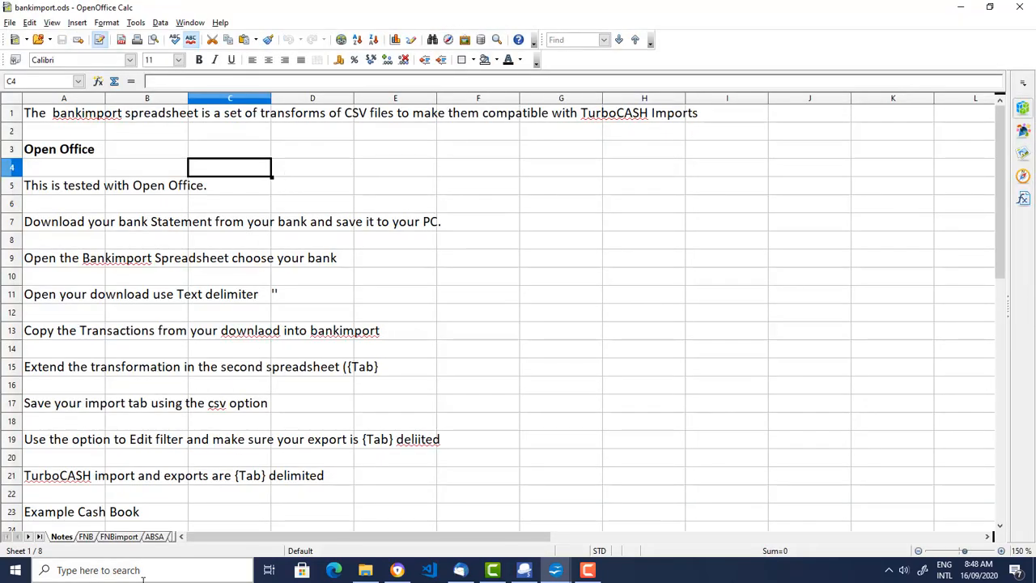
pyautogui.click(156, 537)
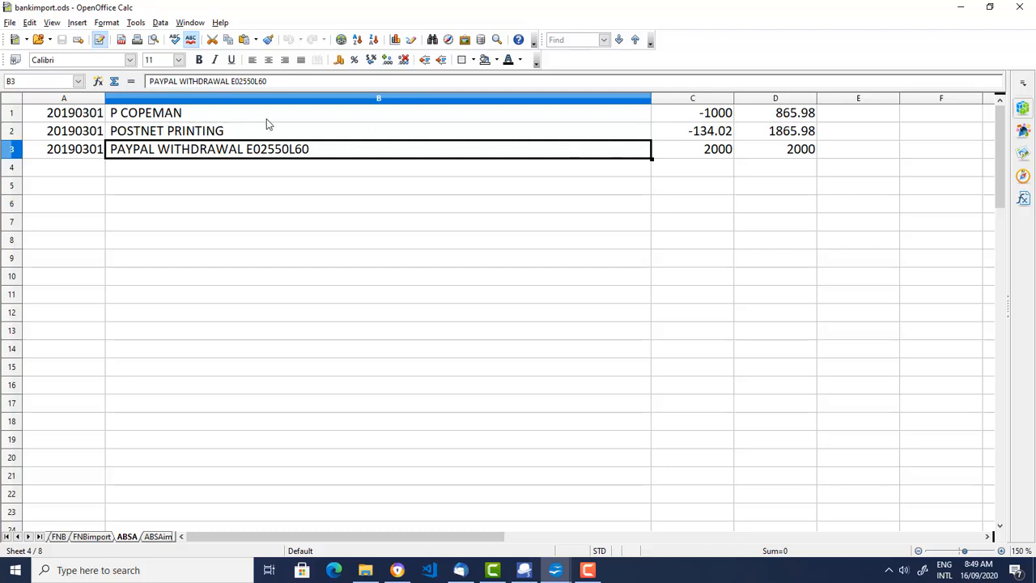
# Step: Select the transactions in A1:D3 of BankImportsABSAex.csv and return to the ABSA sheet of bankimport.ods
pyautogui.click(190, 23)
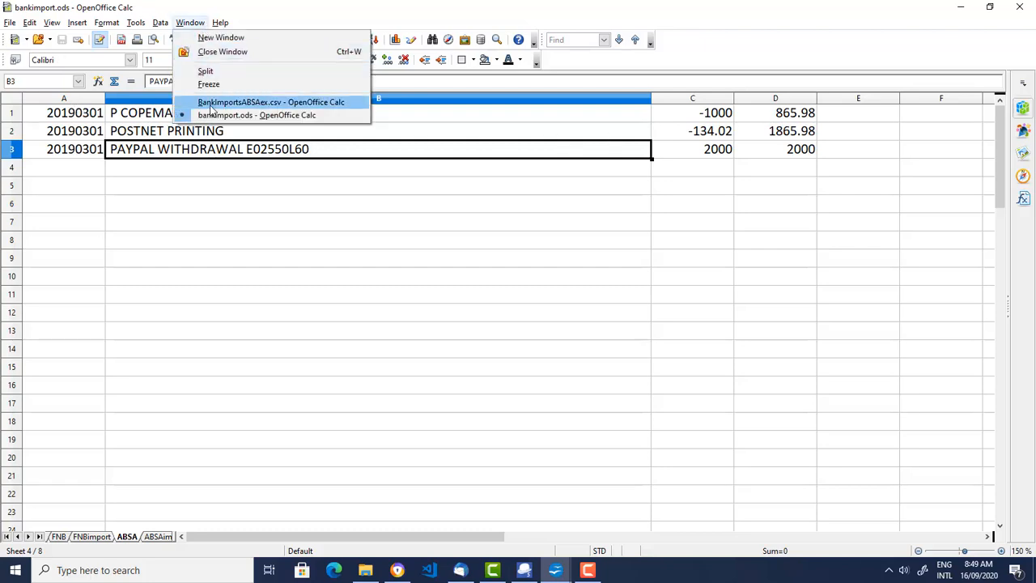
pyautogui.click(243, 102)
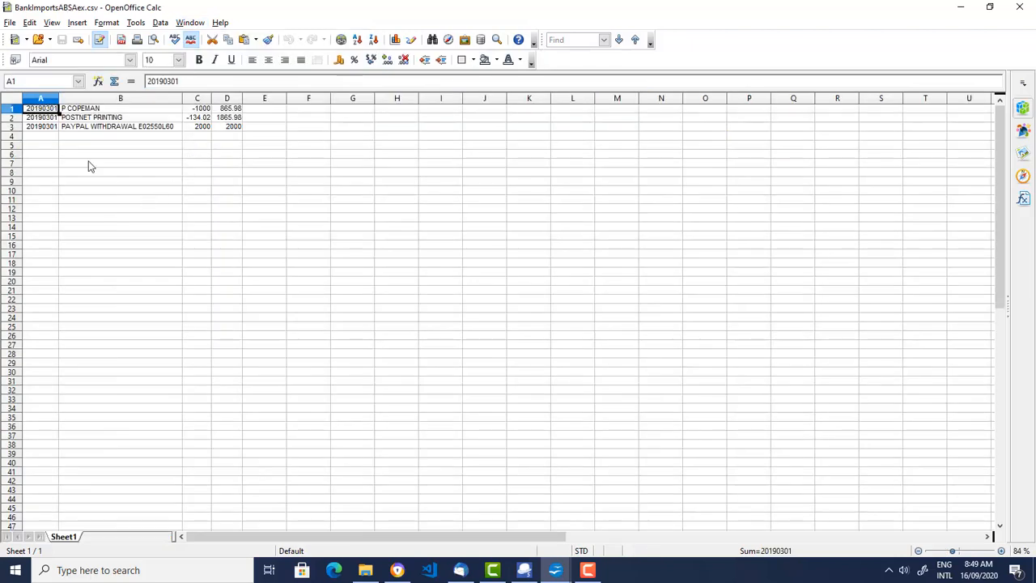
pyautogui.moveTo(39, 108); pyautogui.dragTo(220, 134)
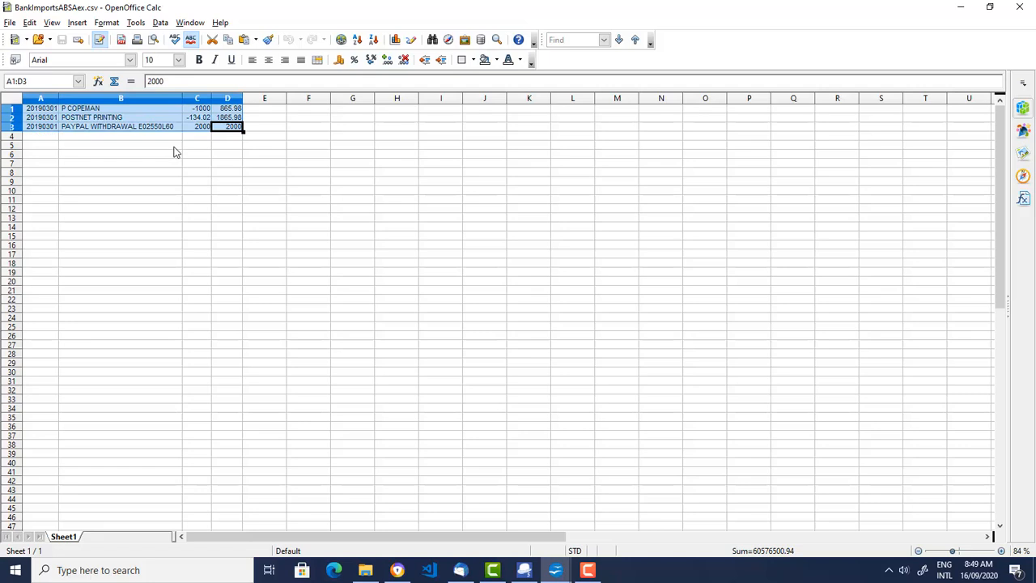
pyautogui.click(205, 24)
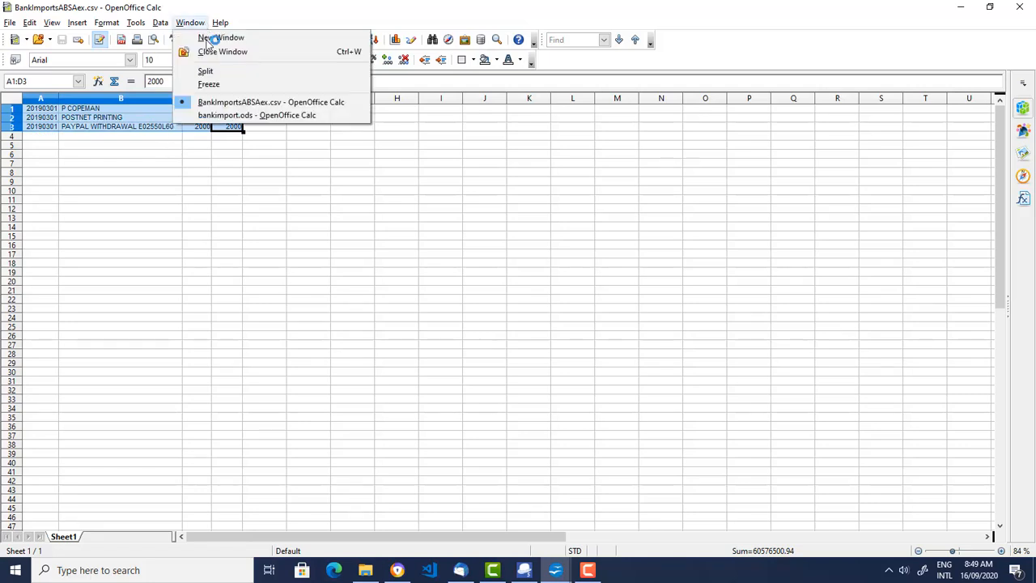
pyautogui.click(230, 117)
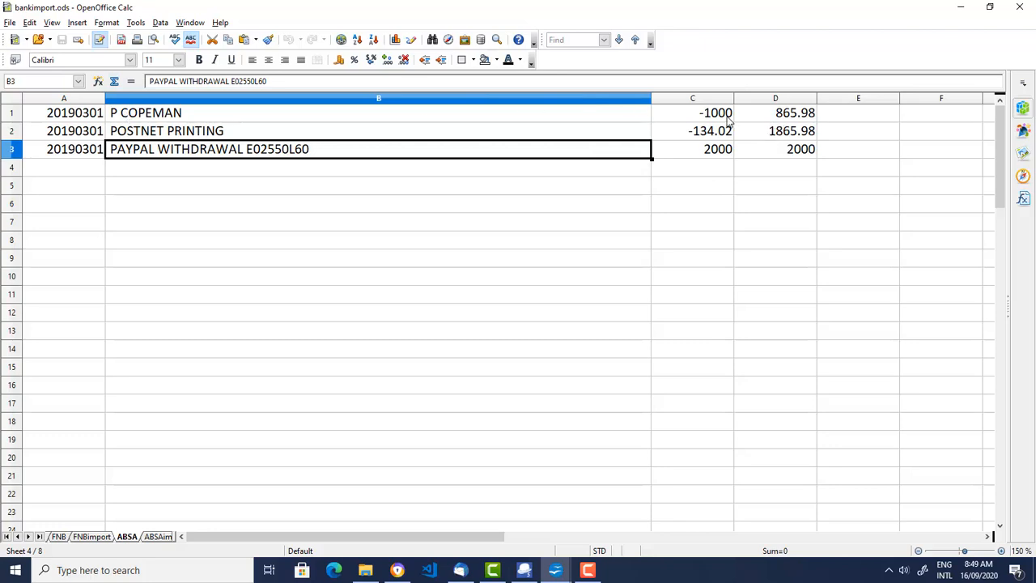
# Step: Compare the ABSA sheet with the ABSAimport sheet and inspect the date conversion formula in ABSAimport cell B1
pyautogui.click(158, 536)
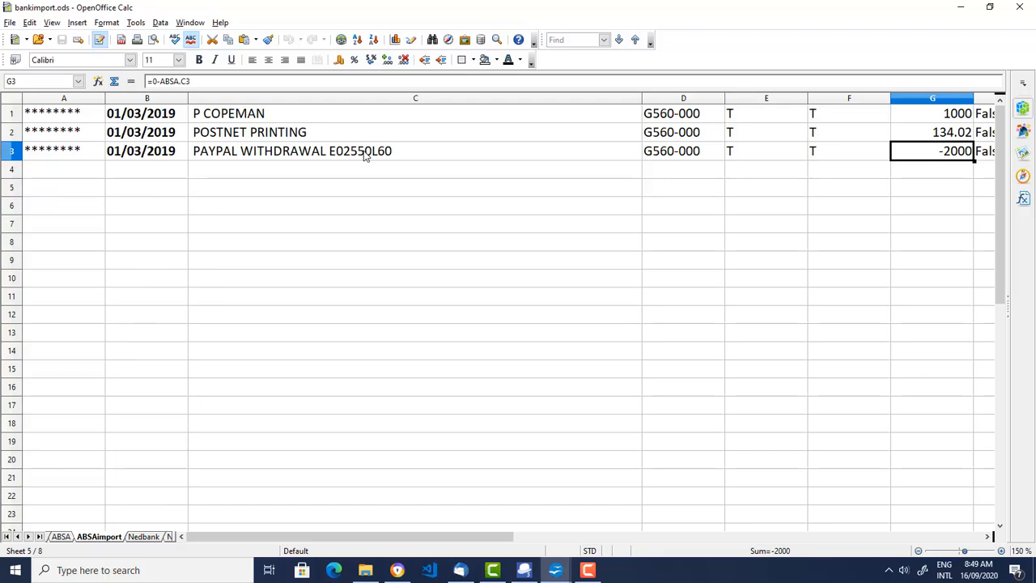
pyautogui.click(63, 537)
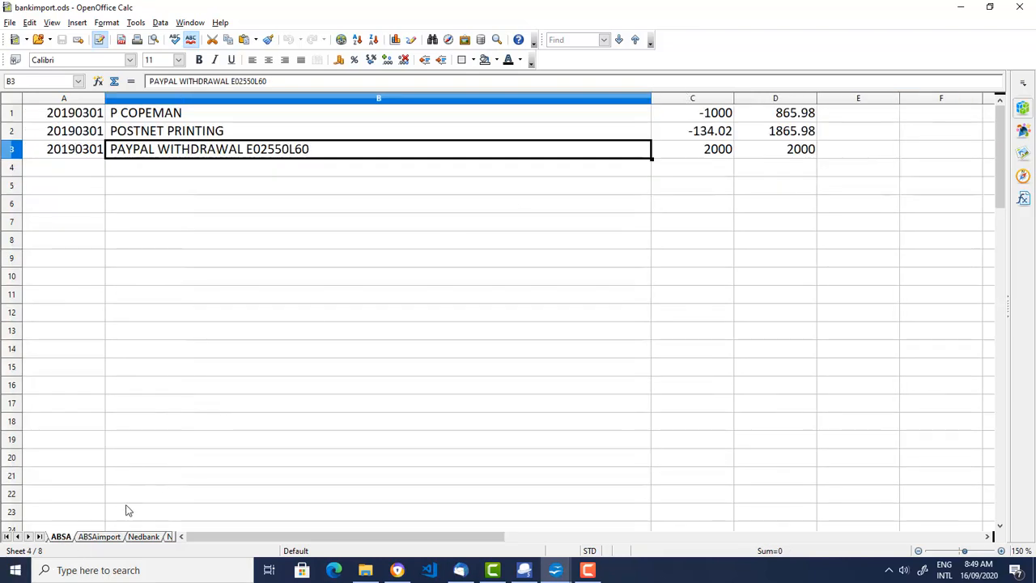
pyautogui.click(99, 537)
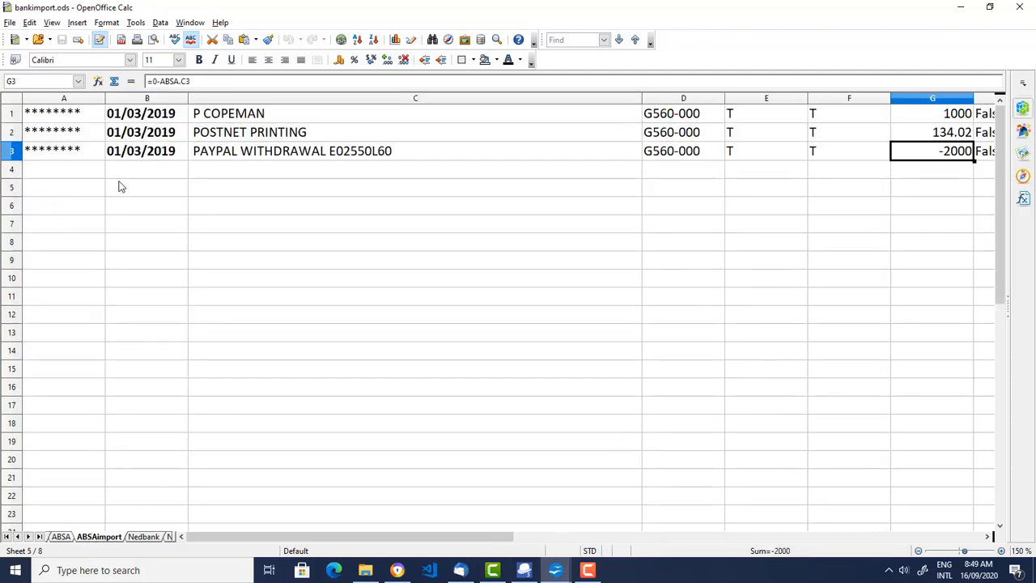
pyautogui.click(137, 117)
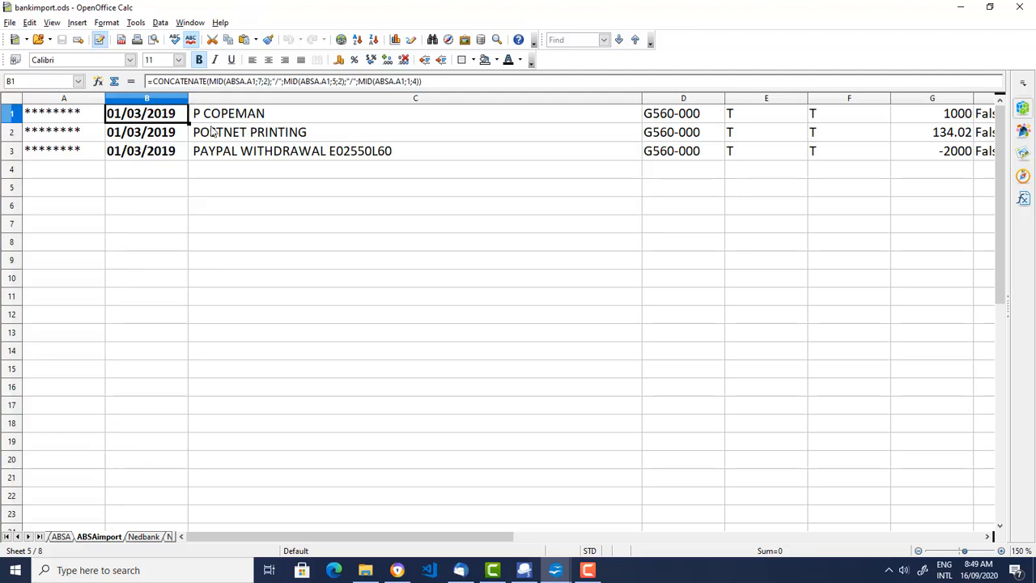
# Step: Compare the ABSA sheet's dates with ABSAimport and inspect the description formula in C1 and the account code in D1 of ABSAimport
pyautogui.click(62, 537)
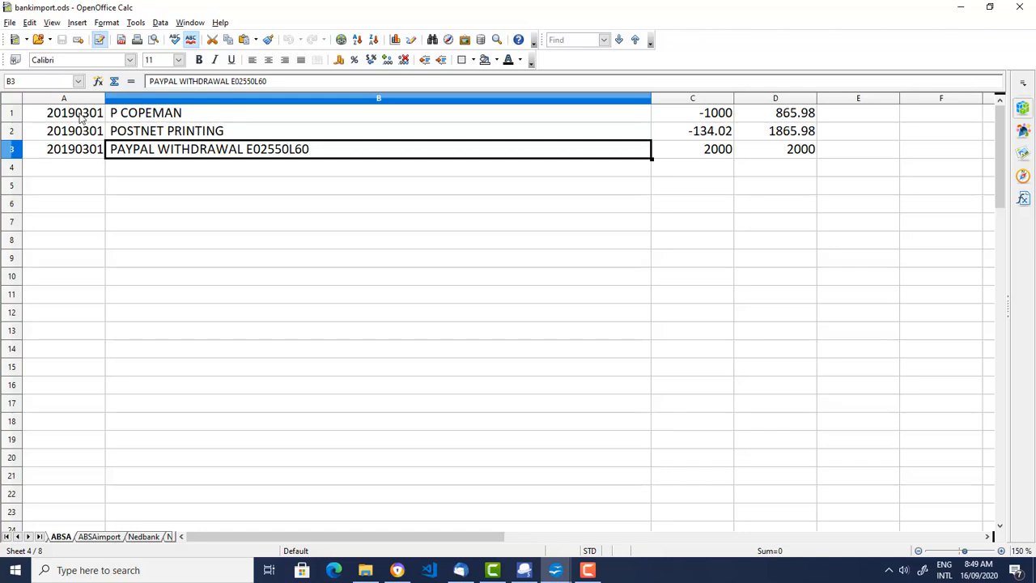
pyautogui.click(101, 536)
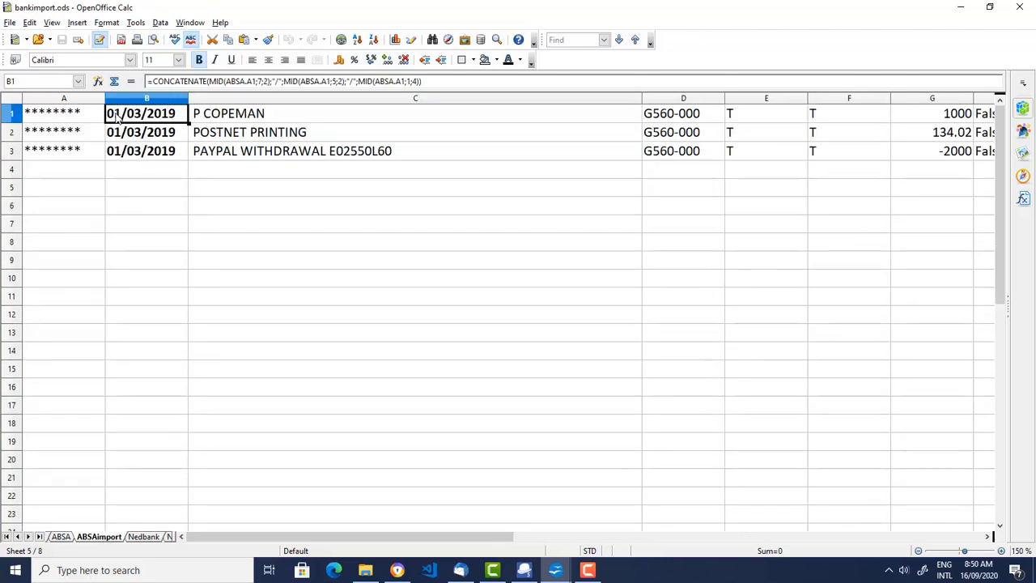
pyautogui.click(278, 120)
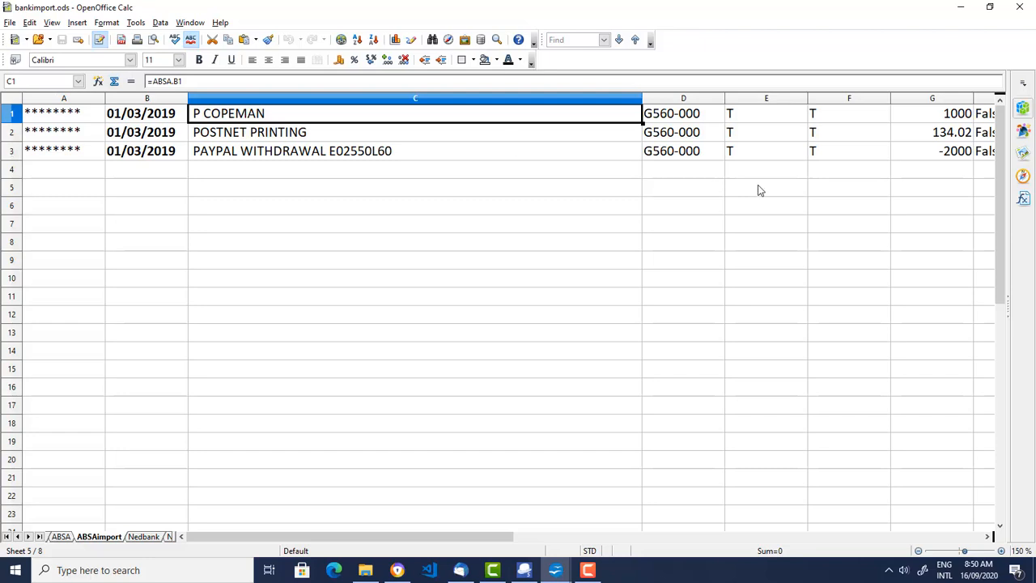
pyautogui.click(676, 117)
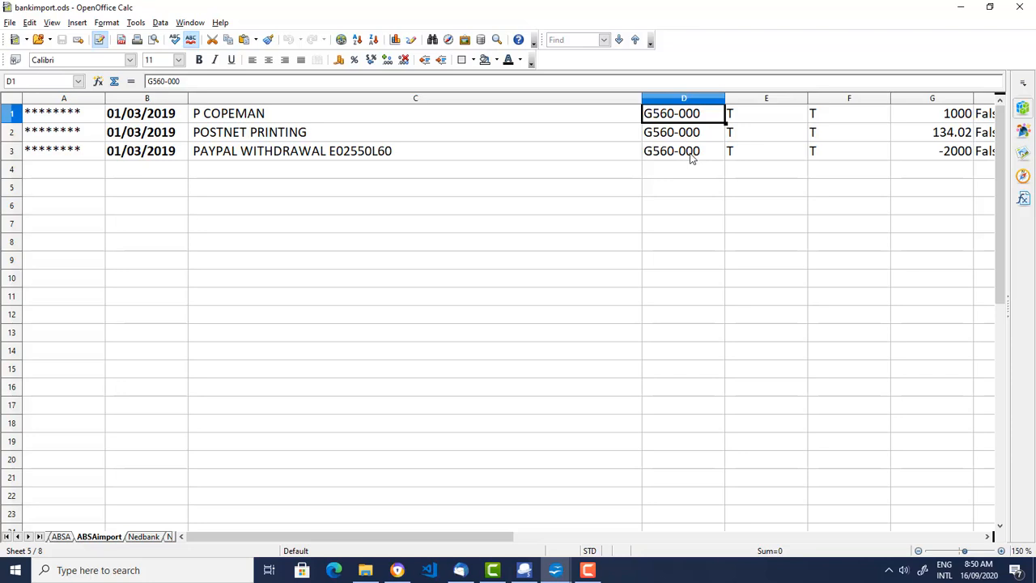
# Step: Compare the amounts in column G of the ABSAimport sheet with the original amounts on the ABSA sheet
pyautogui.moveTo(425, 537); pyautogui.dragTo(522, 536)
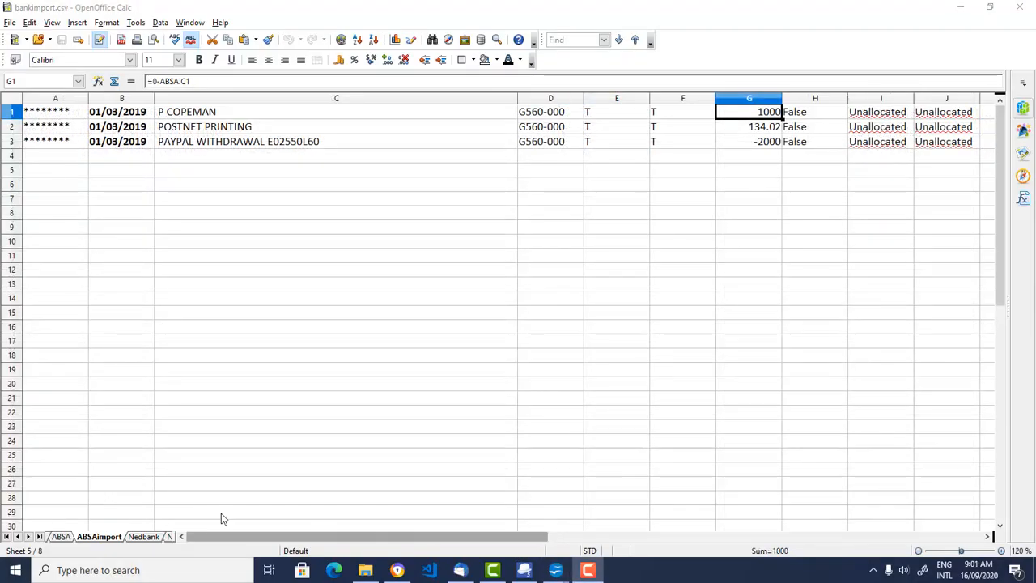
pyautogui.click(65, 538)
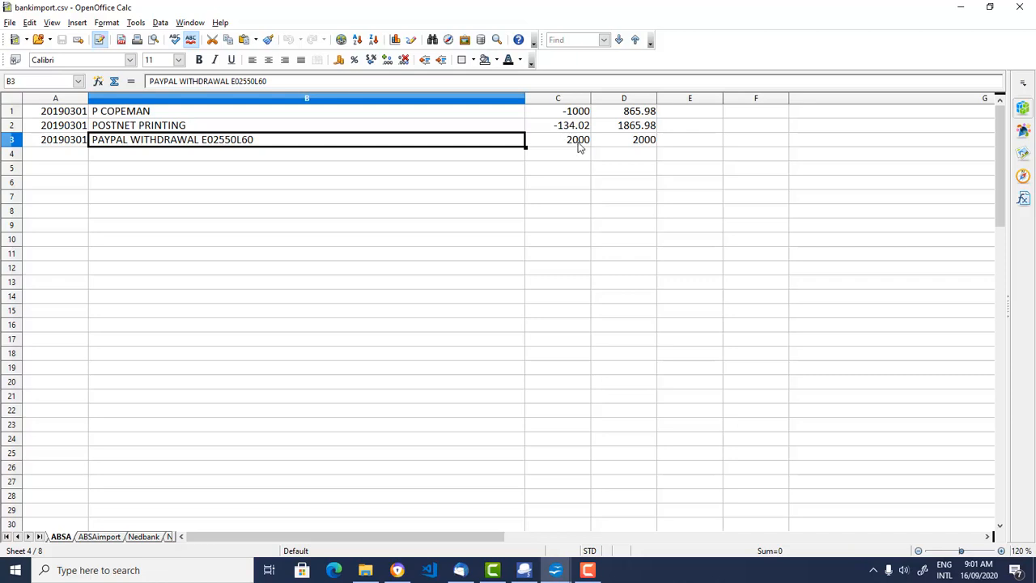
pyautogui.click(99, 536)
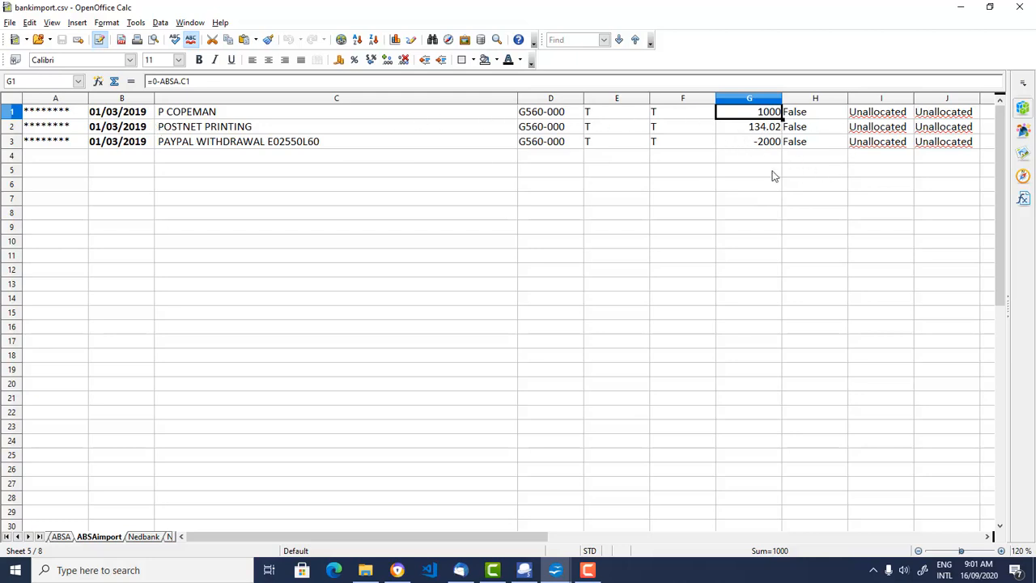
# Step: Save the ABSAimport sheet as bankimport.csv in Text CSV format with filter settings editing enabled, replacing the existing file in bankonline
pyautogui.click(10, 22)
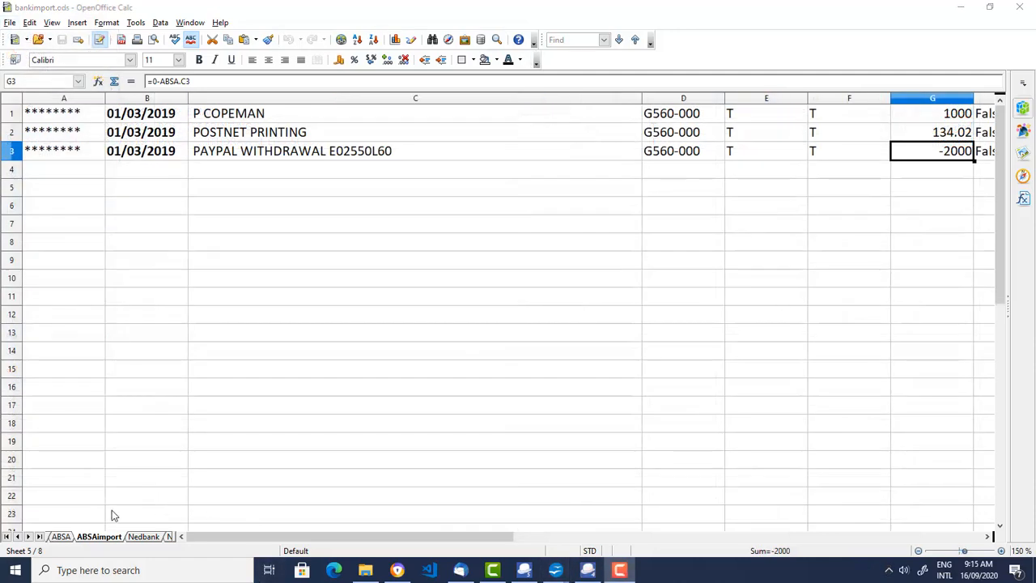
pyautogui.click(10, 23)
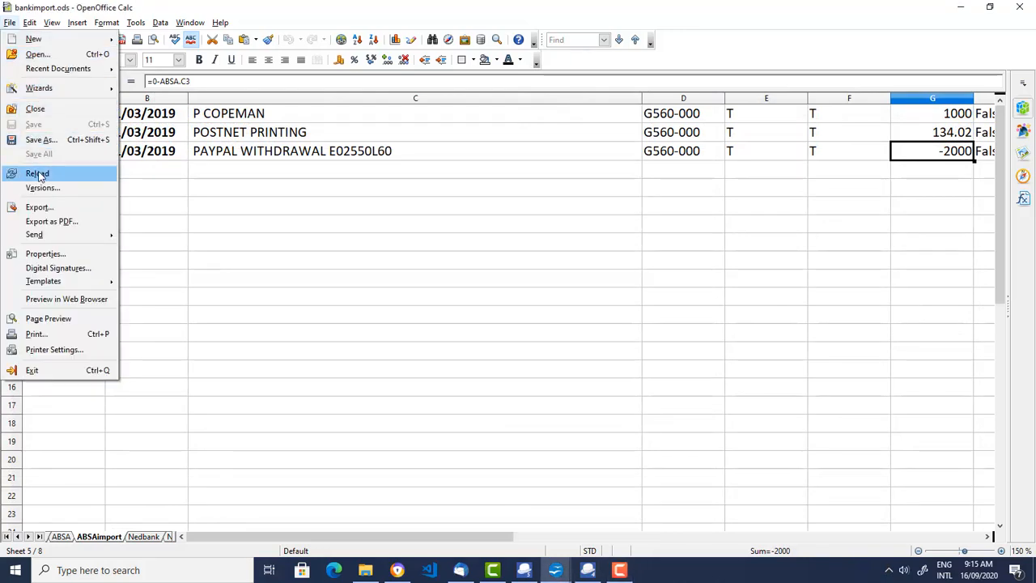
pyautogui.click(48, 140)
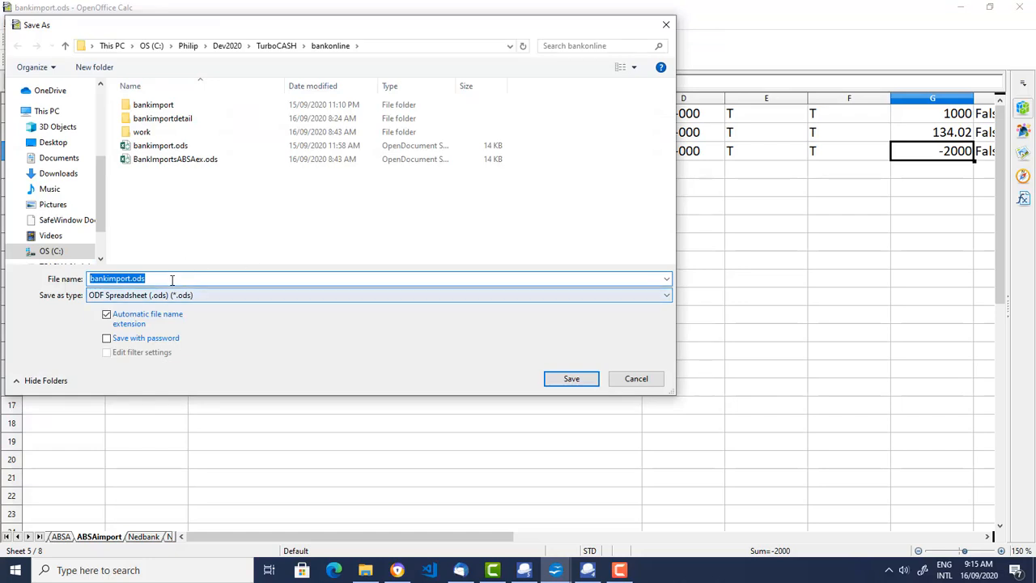
pyautogui.click(668, 297)
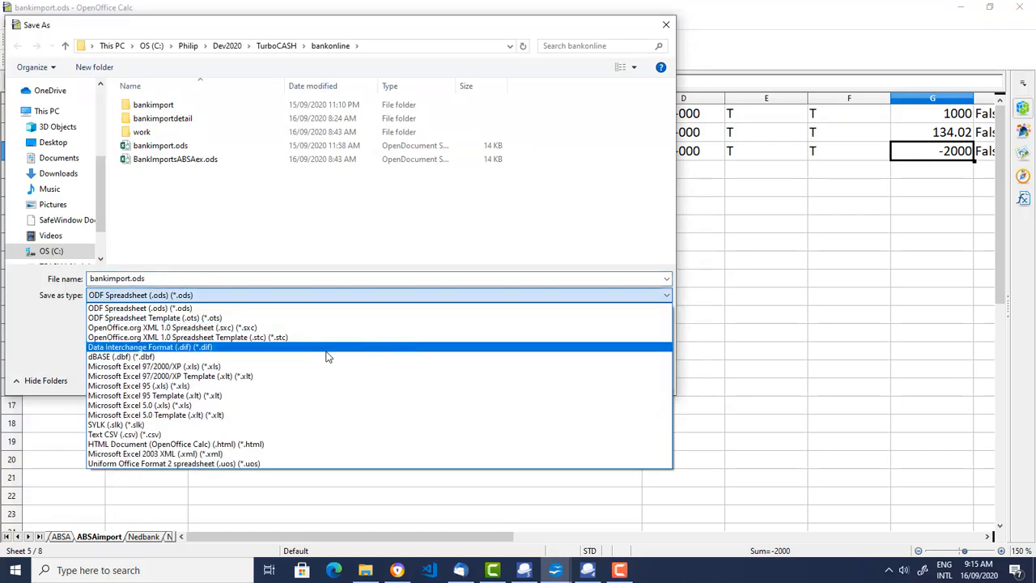
pyautogui.click(159, 434)
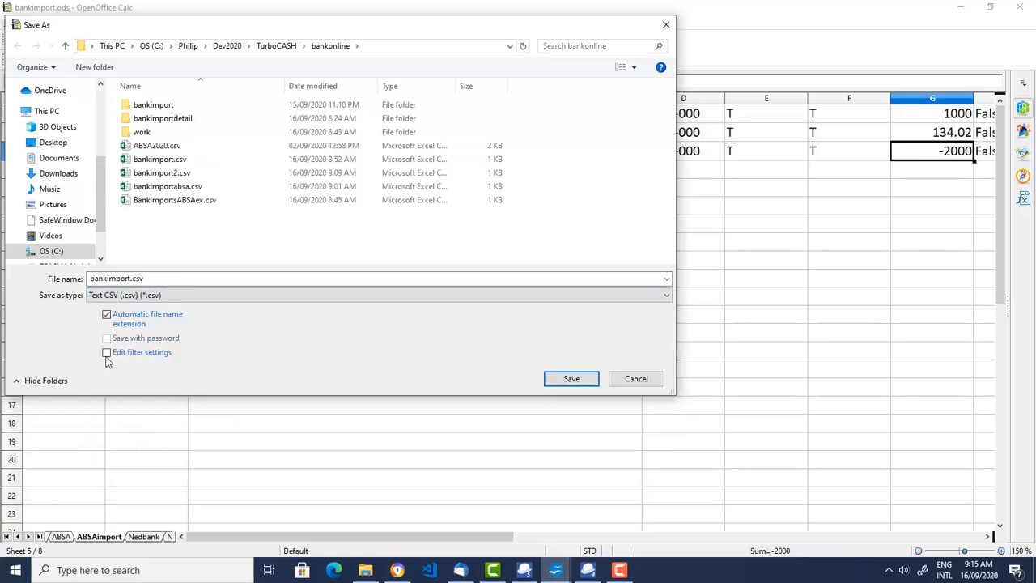
pyautogui.click(104, 354)
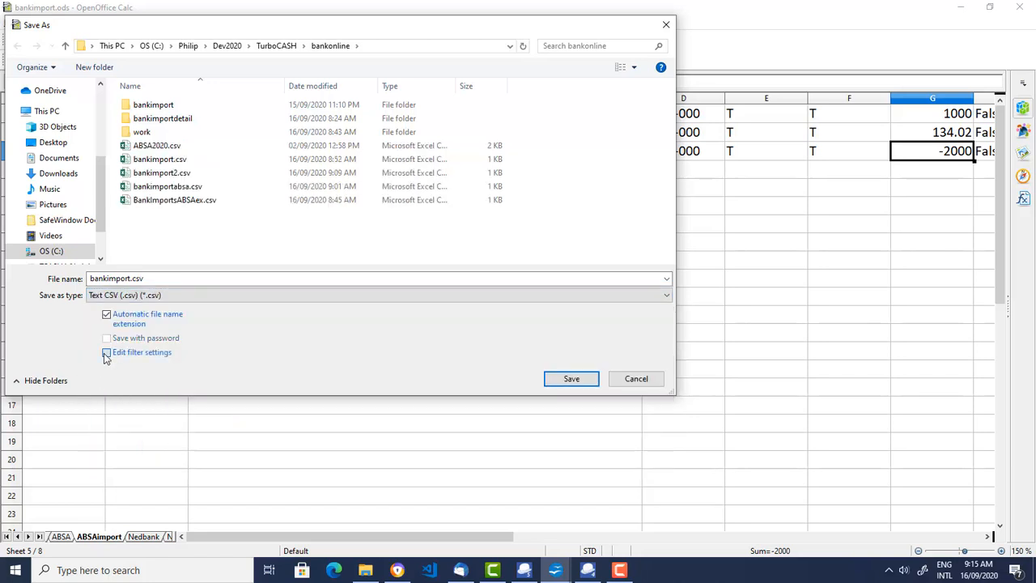
pyautogui.click(571, 381)
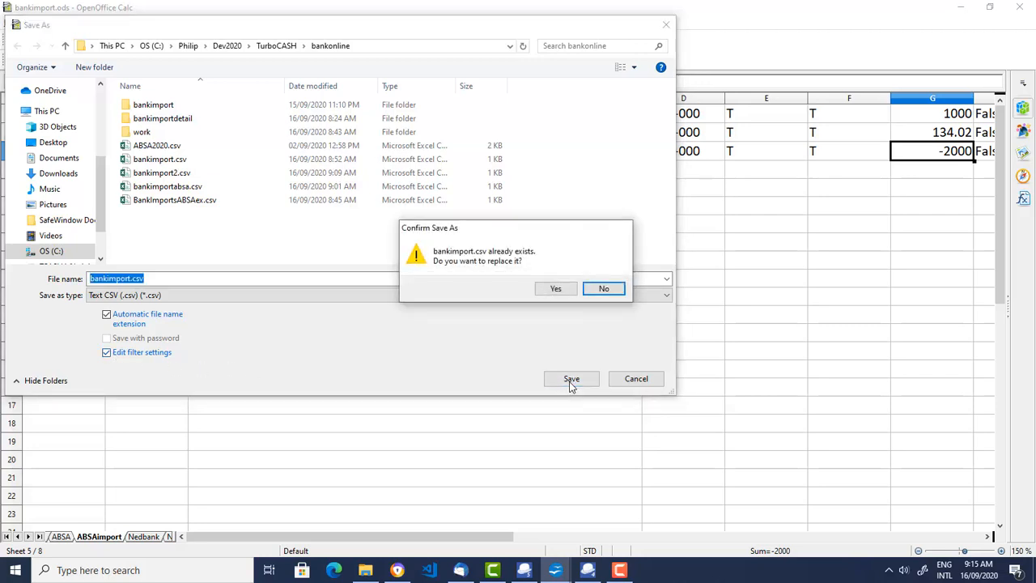
pyautogui.click(562, 290)
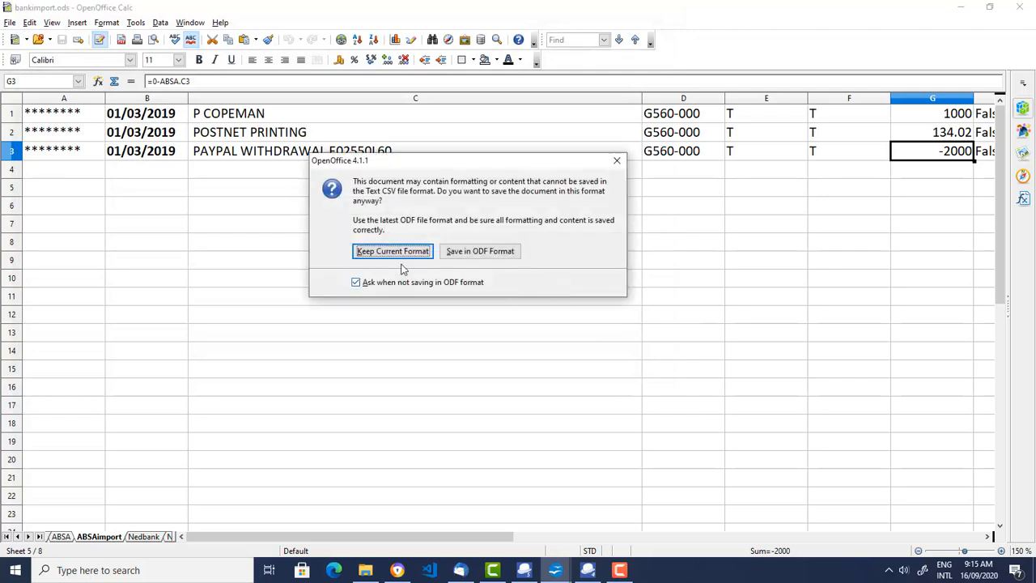
# Step: Keep the CSV format and export the active sheet with {Tab} as the field delimiter
pyautogui.click(392, 252)
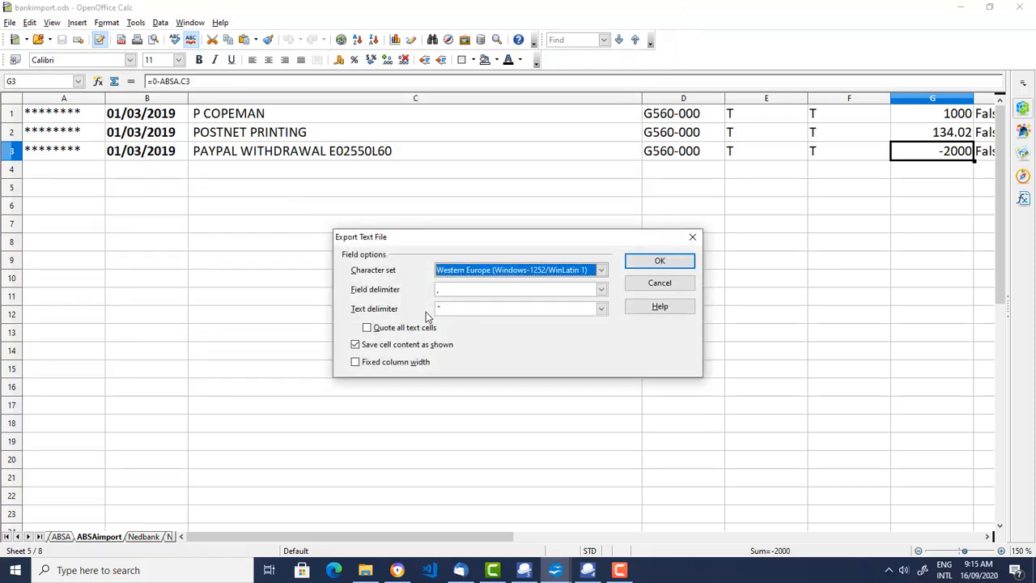
pyautogui.click(601, 289)
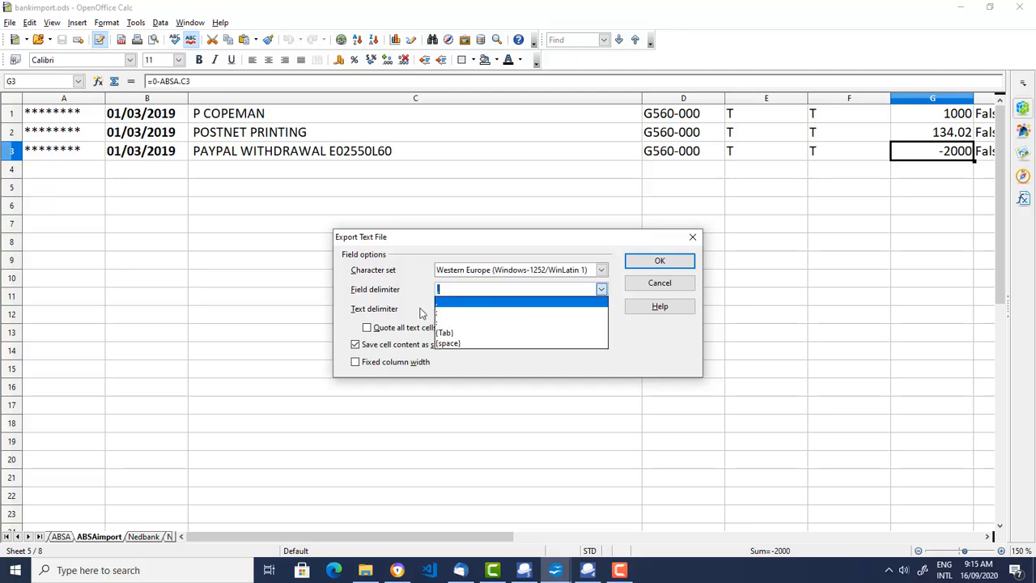
pyautogui.click(454, 334)
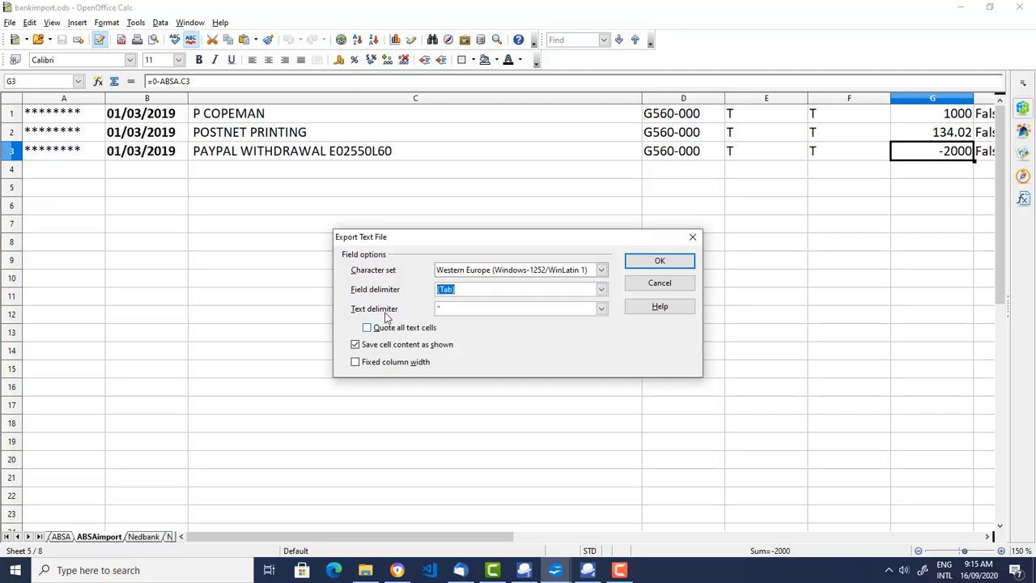
pyautogui.click(660, 261)
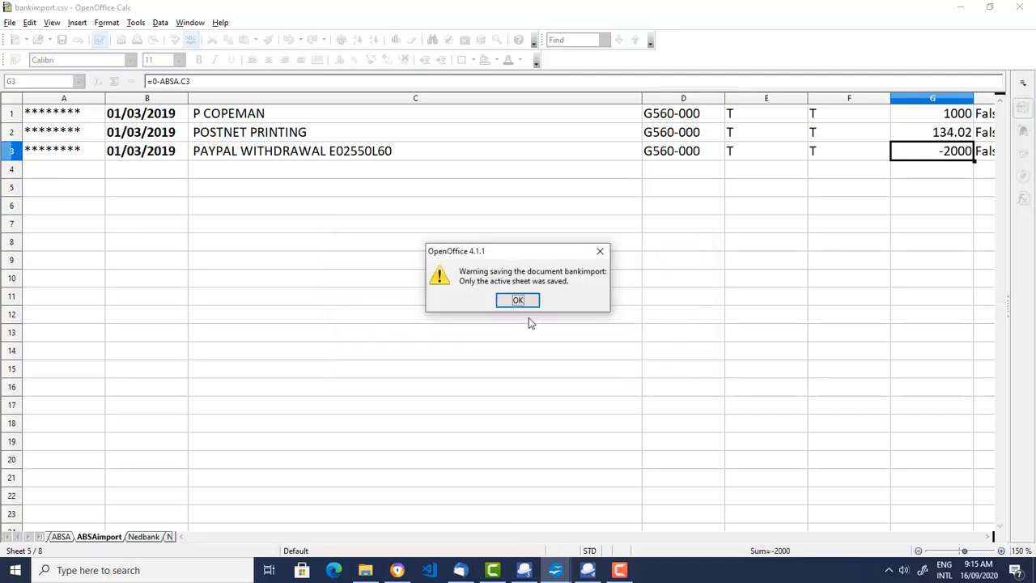
pyautogui.click(518, 300)
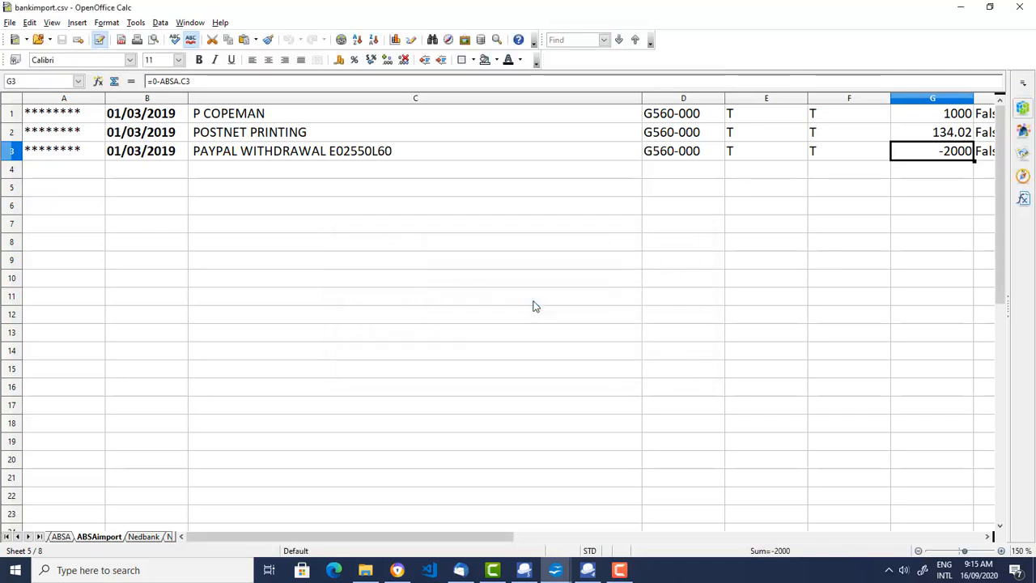
# Step: Switch to TurboCASH and erase the entire PAYMENTS JNL batch of the current bank account
pyautogui.click(523, 566)
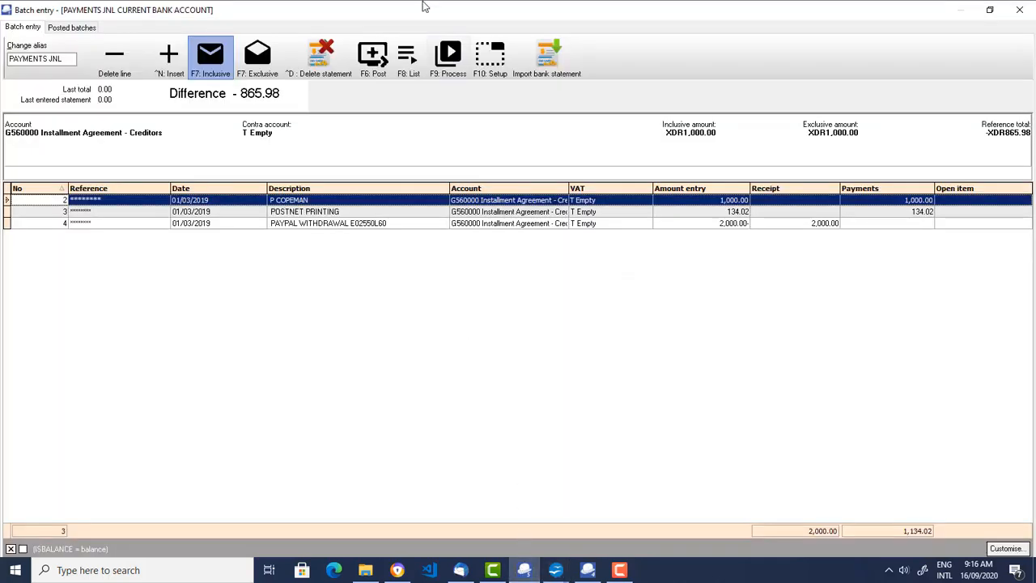
pyautogui.click(449, 51)
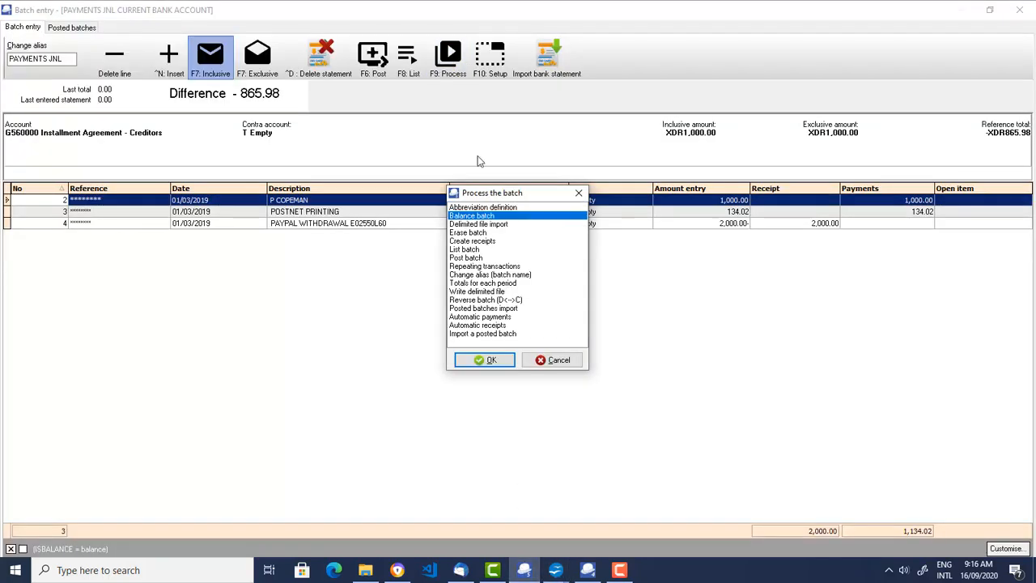
pyautogui.click(472, 235)
pyautogui.click(499, 359)
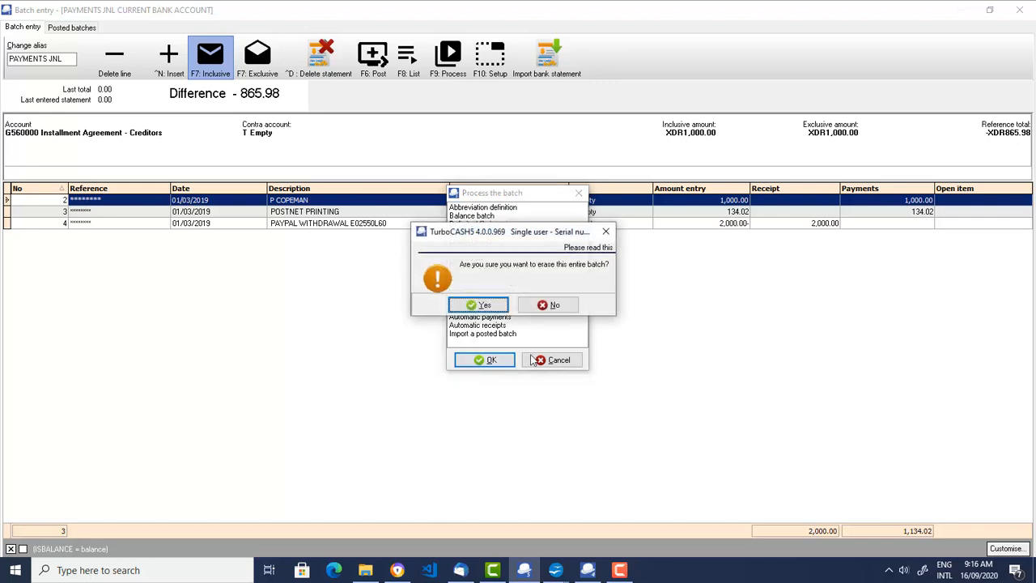
pyautogui.click(502, 308)
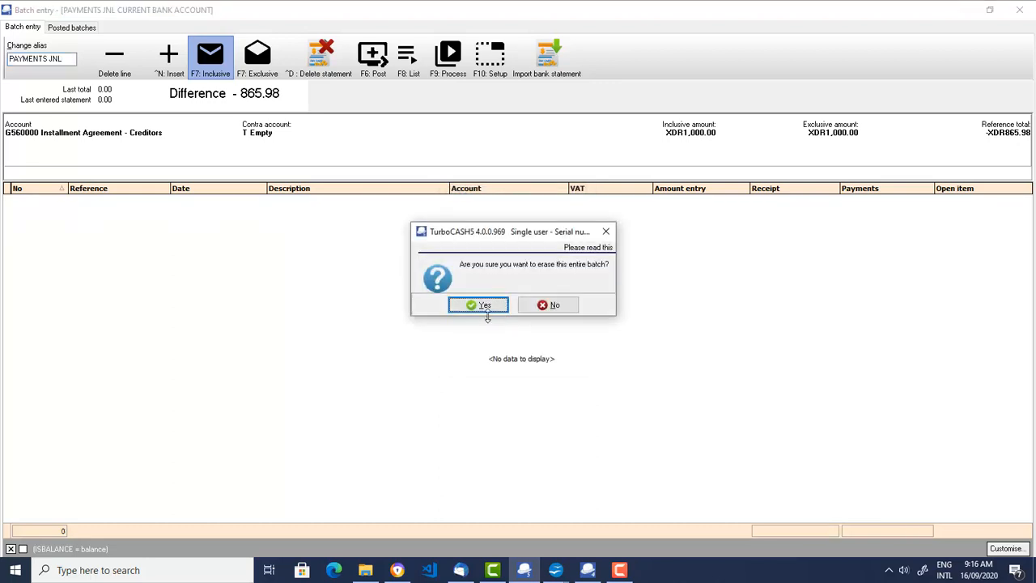
pyautogui.click(490, 308)
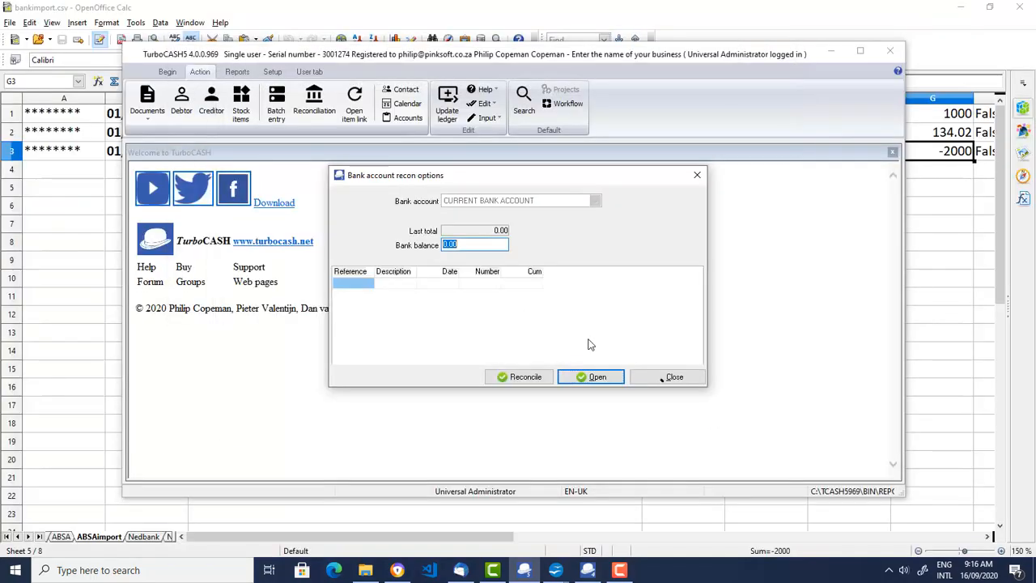
# Step: Reopen the current bank account's payments batch and try to import bankimport.csv as a delimited file
pyautogui.click(592, 377)
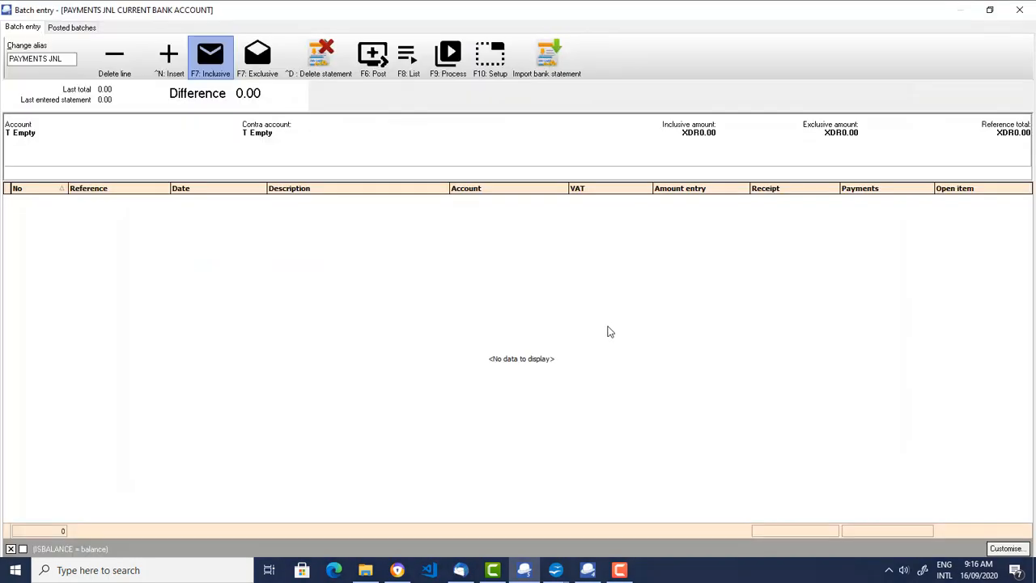
pyautogui.click(451, 53)
pyautogui.click(483, 225)
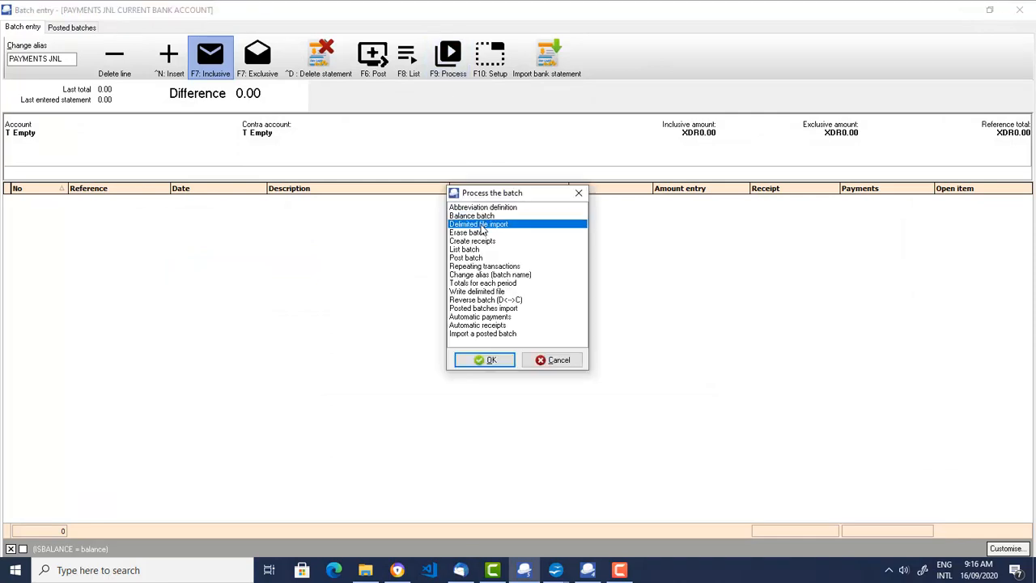
pyautogui.click(485, 360)
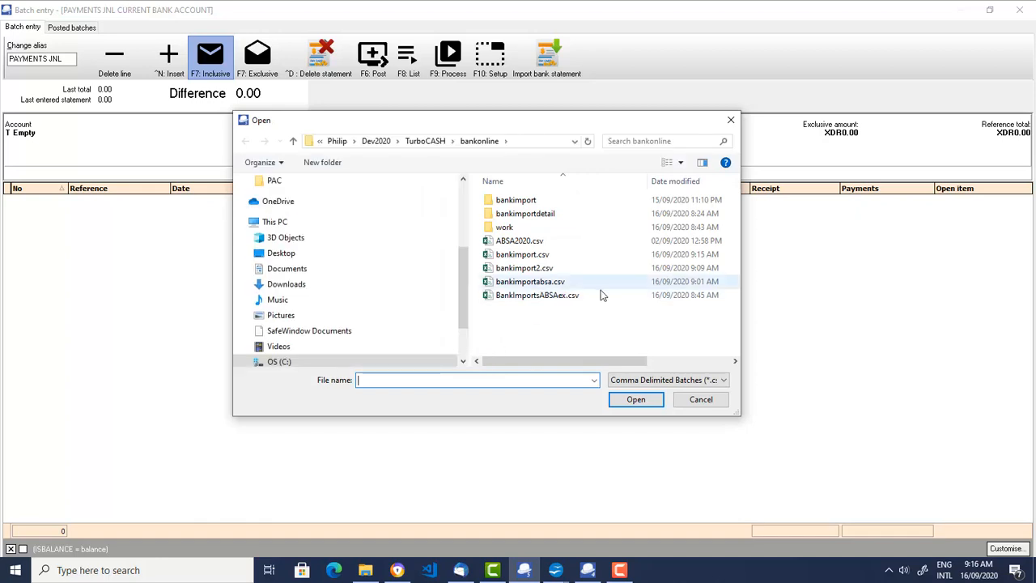
pyautogui.click(524, 255)
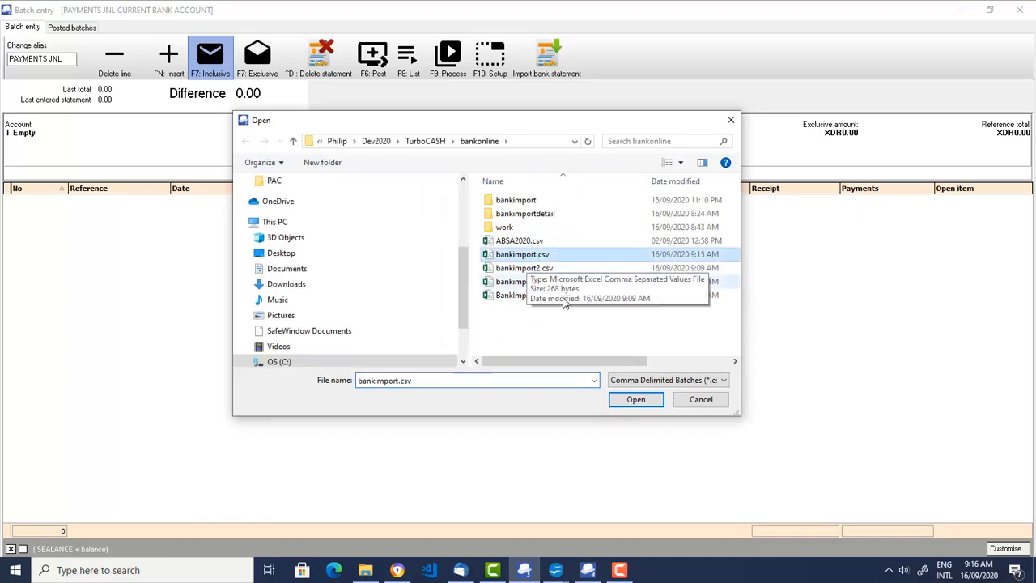
pyautogui.click(630, 400)
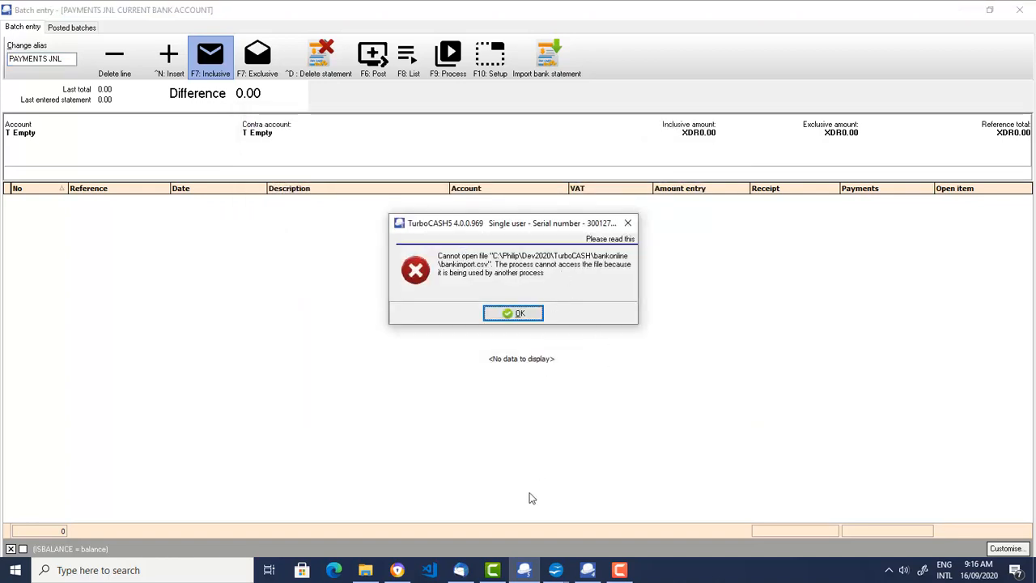
# Step: Close the bankimport.csv document in OpenOffice Calc and dismiss the file access error in TurboCASH
pyautogui.moveTo(555, 570)
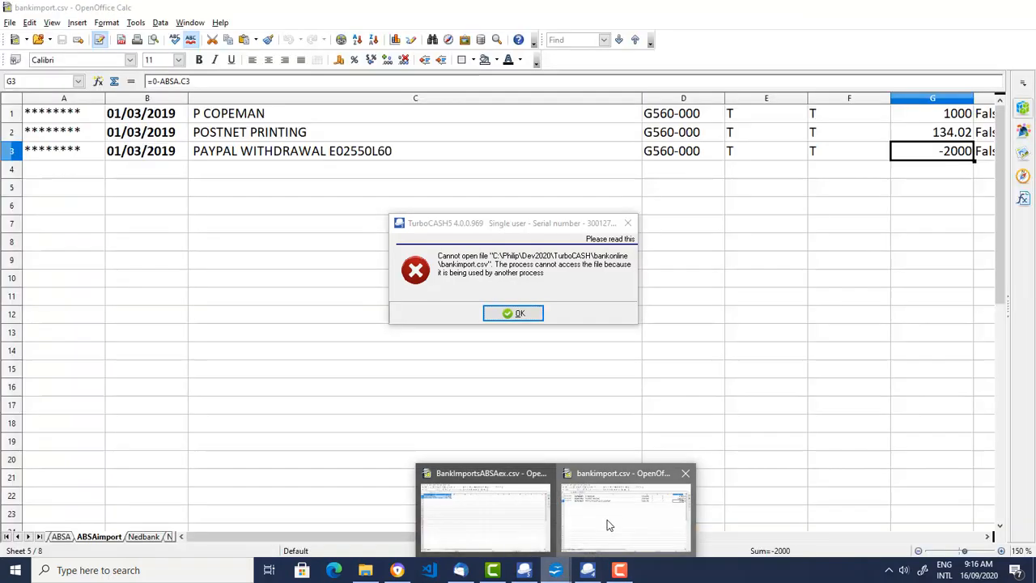
pyautogui.click(608, 524)
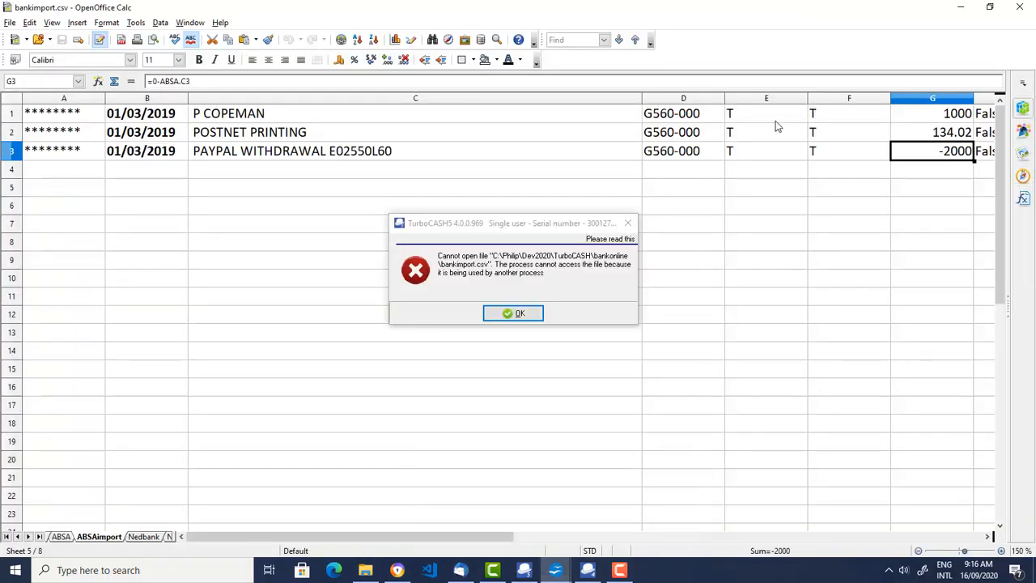
pyautogui.click(1021, 8)
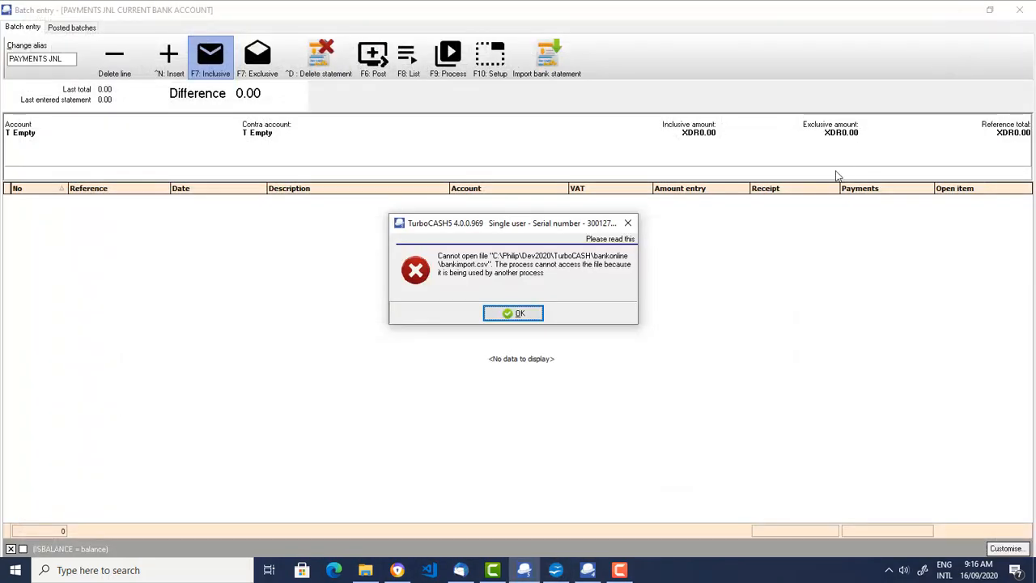
pyautogui.click(520, 314)
# Step: Import bankimport.csv into the PAYMENTS JNL batch as a delimited file
pyautogui.click(457, 53)
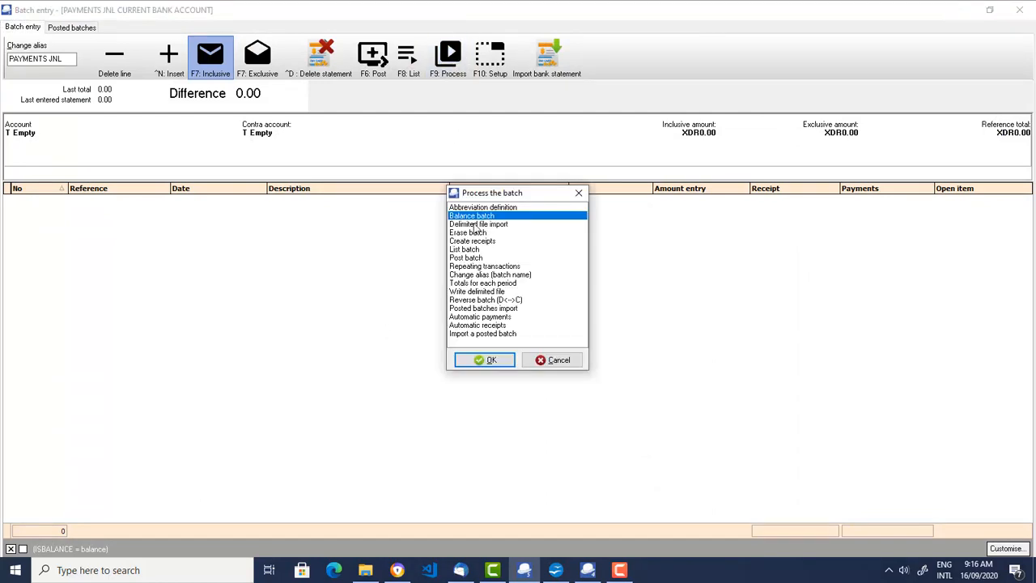
pyautogui.click(471, 225)
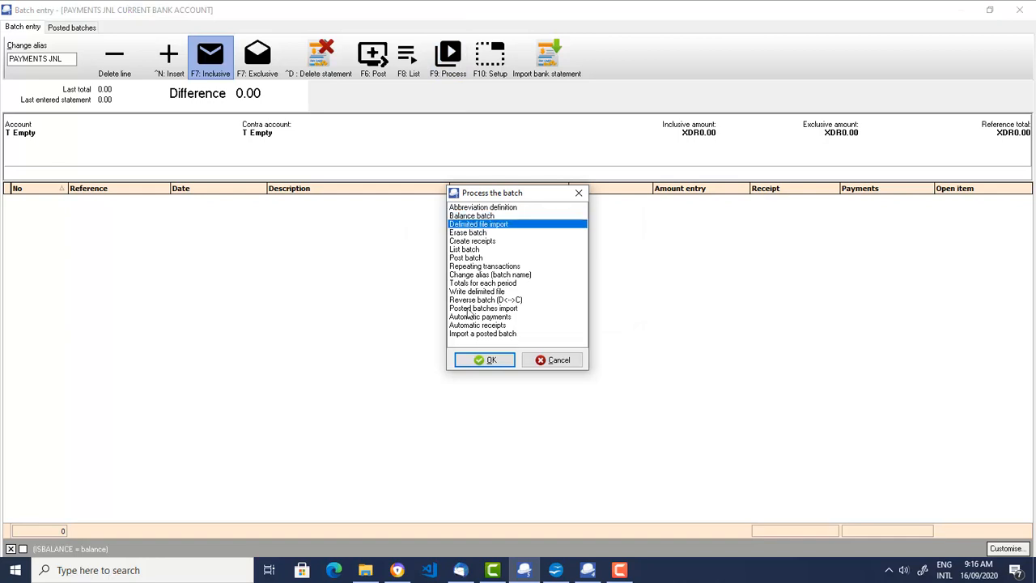
pyautogui.click(488, 361)
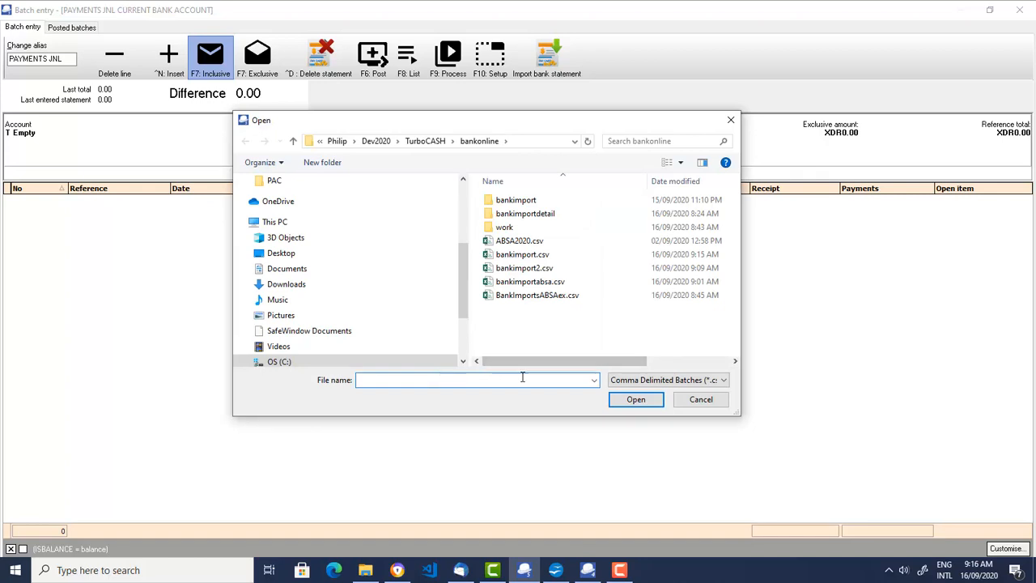
pyautogui.click(524, 256)
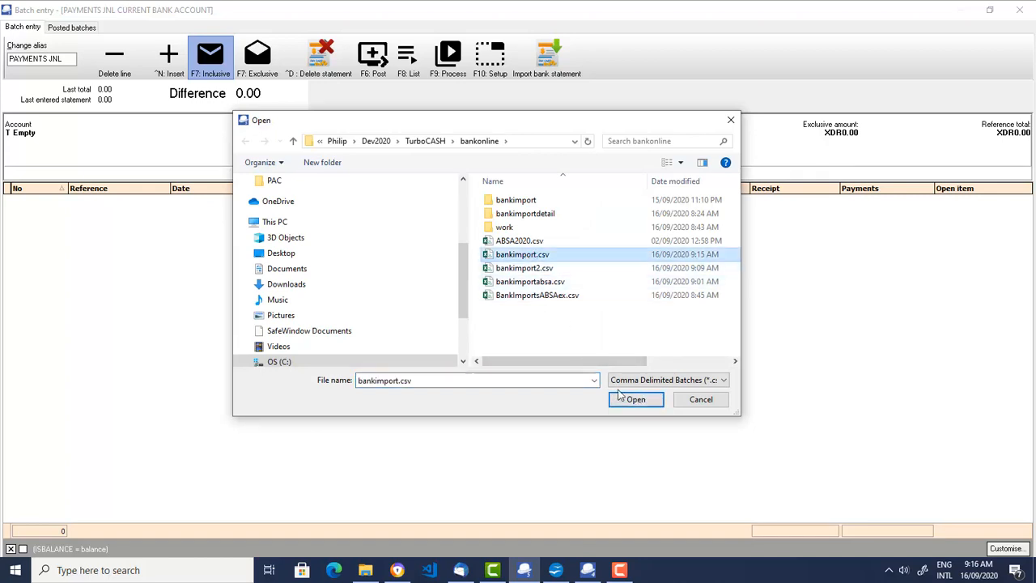
pyautogui.click(636, 404)
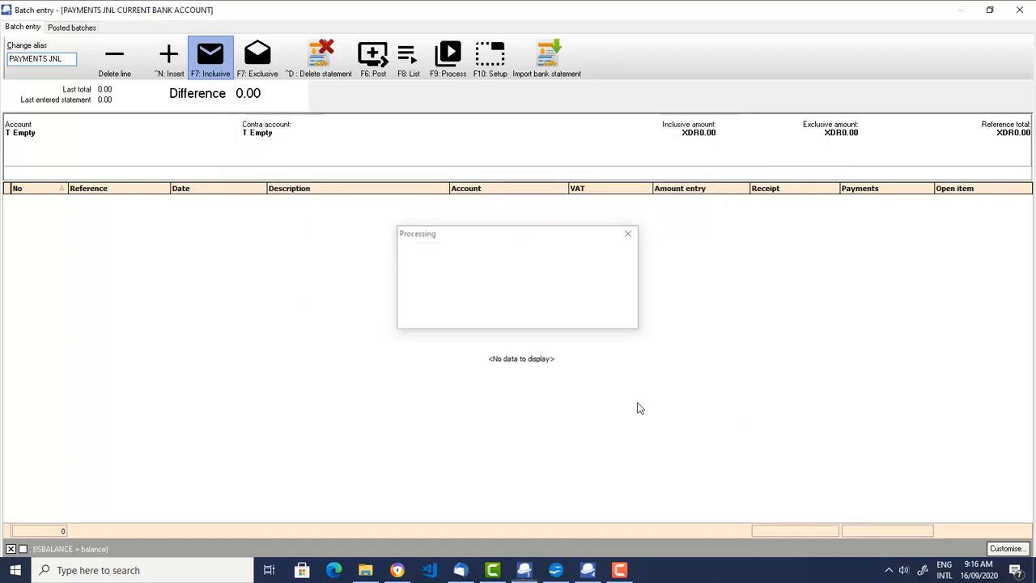
pyautogui.rightClick(754, 97)
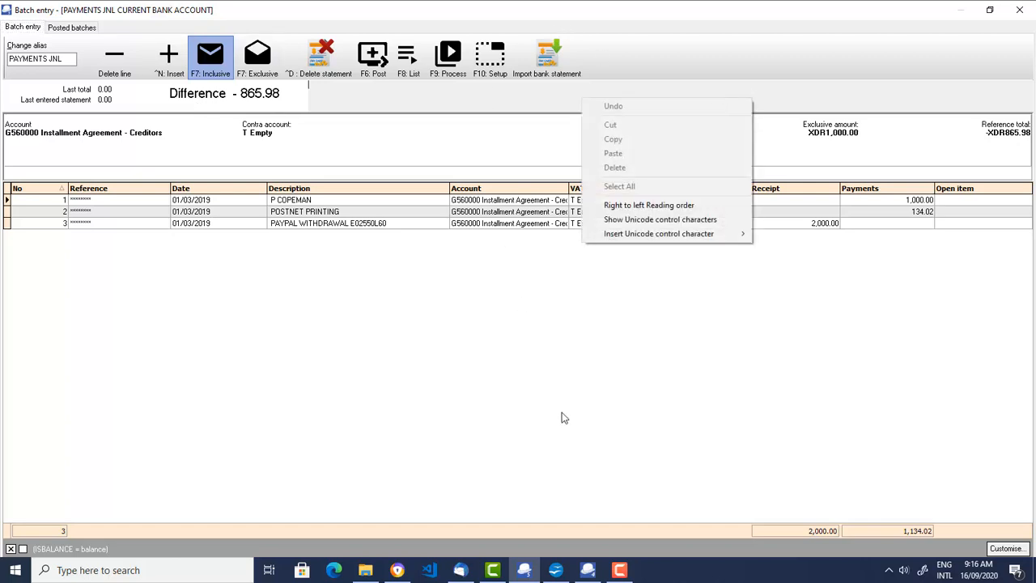
pyautogui.click(549, 340)
# Step: Try to import bankimport2.csv into the same payments batch as a delimited file and dismiss the error
pyautogui.click(450, 54)
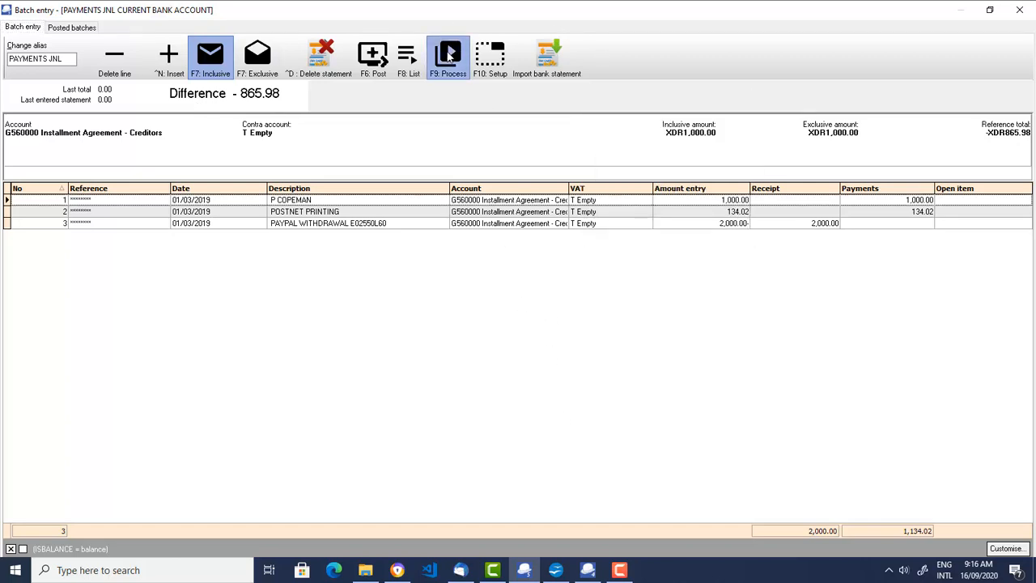
pyautogui.click(486, 225)
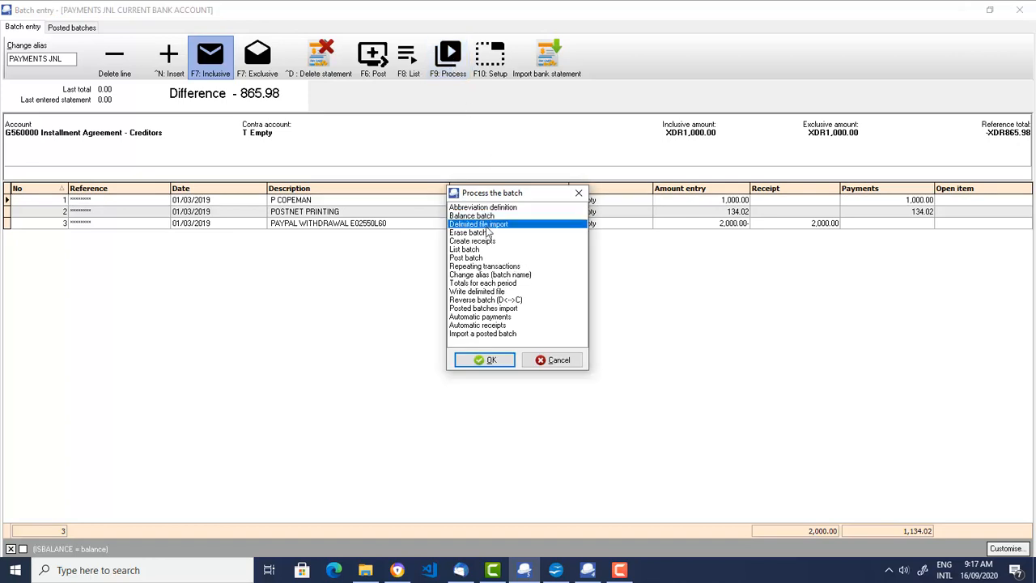
pyautogui.click(499, 361)
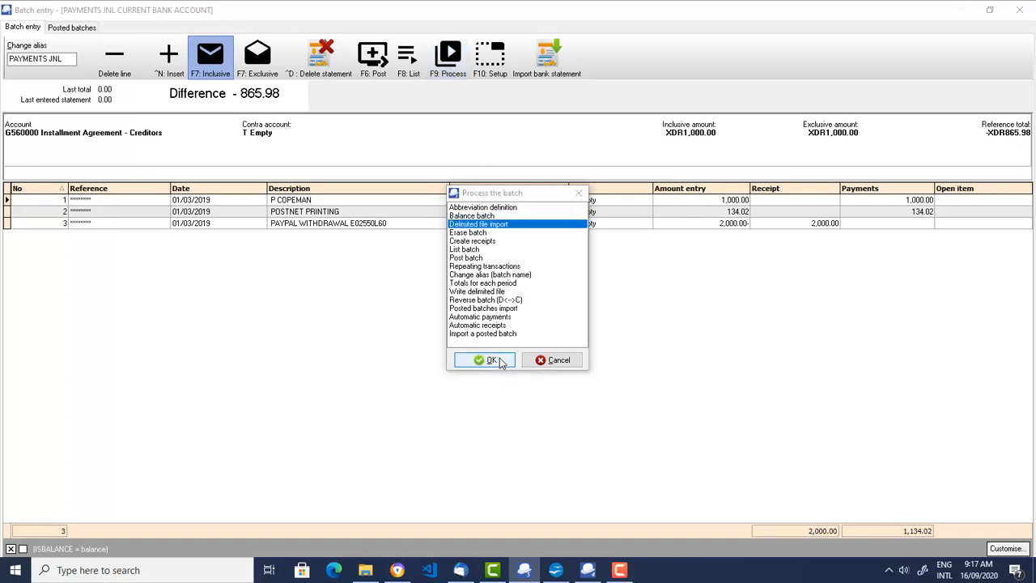
pyautogui.click(528, 272)
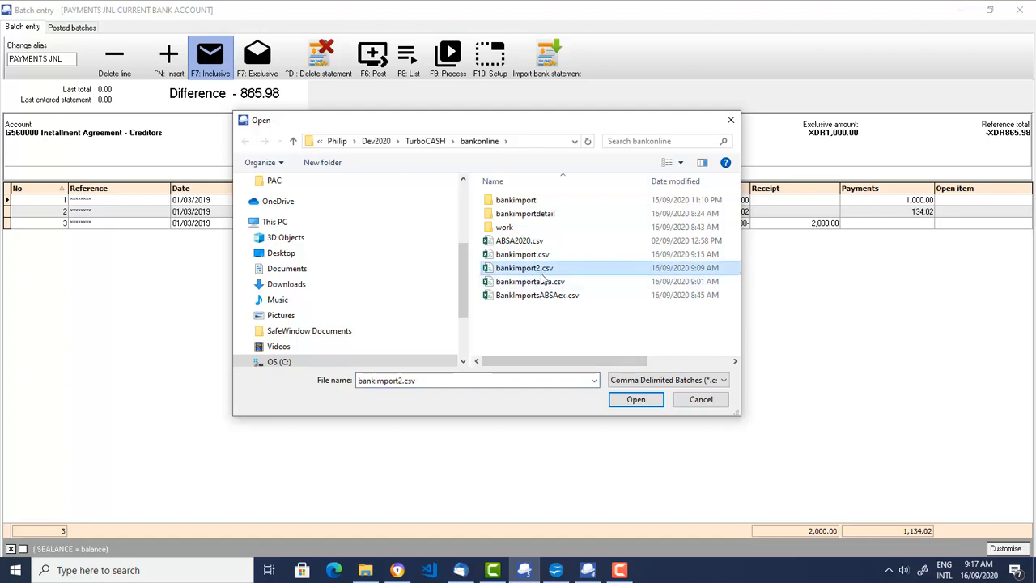
pyautogui.click(648, 400)
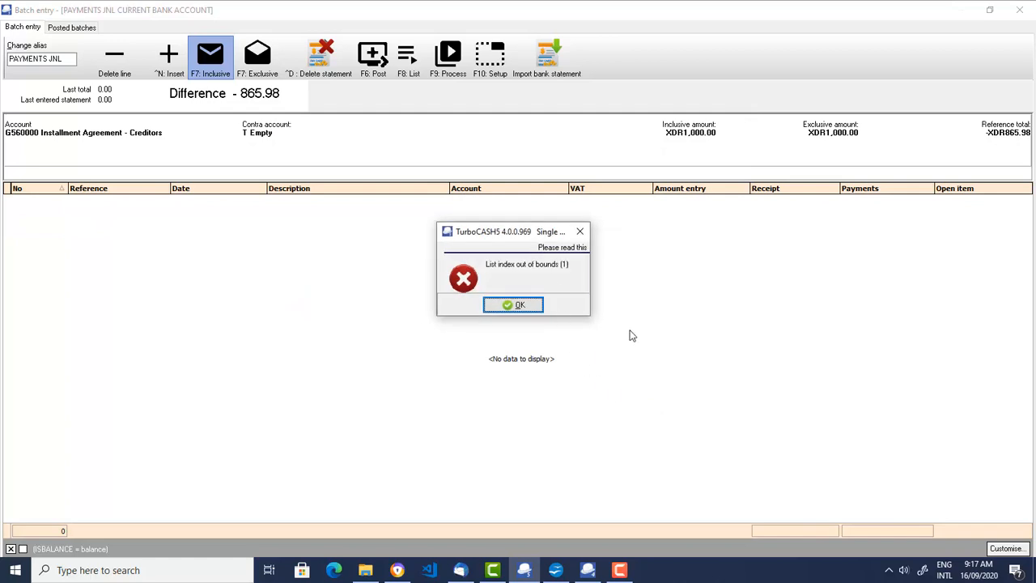
pyautogui.click(512, 306)
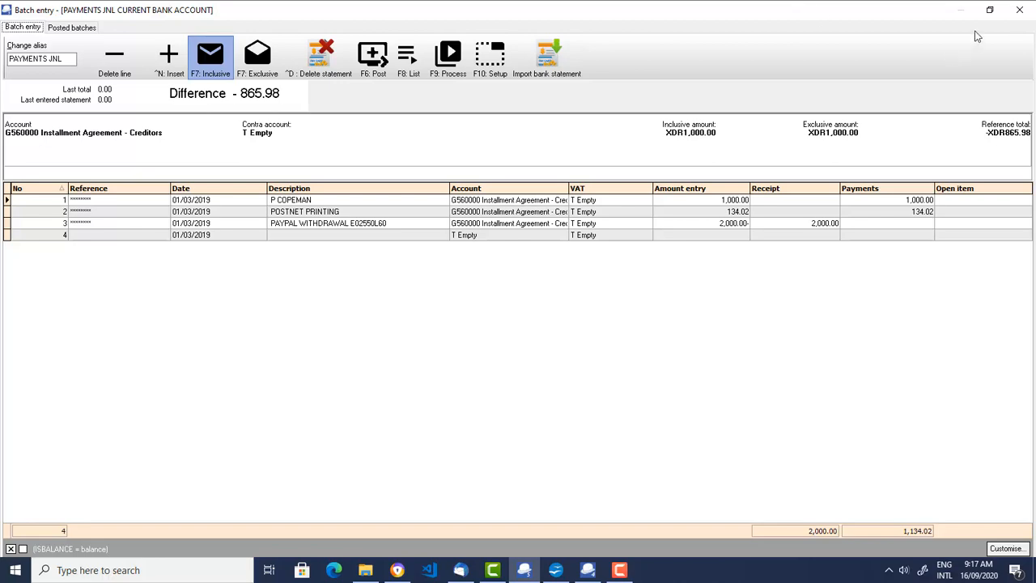
# Step: Close the payments batch, the bank account recon options and the batch type list
pyautogui.click(1019, 10)
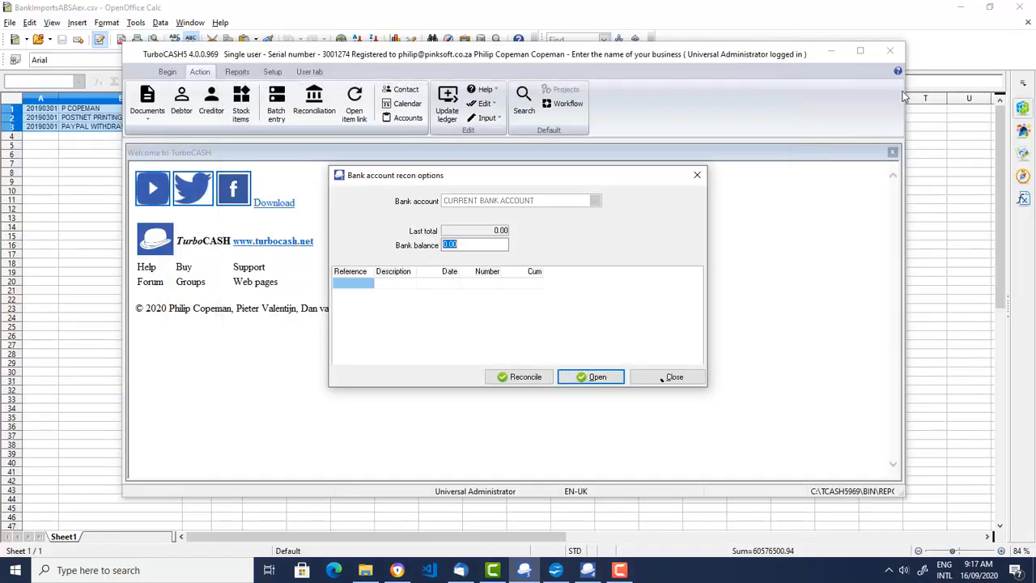
pyautogui.click(666, 379)
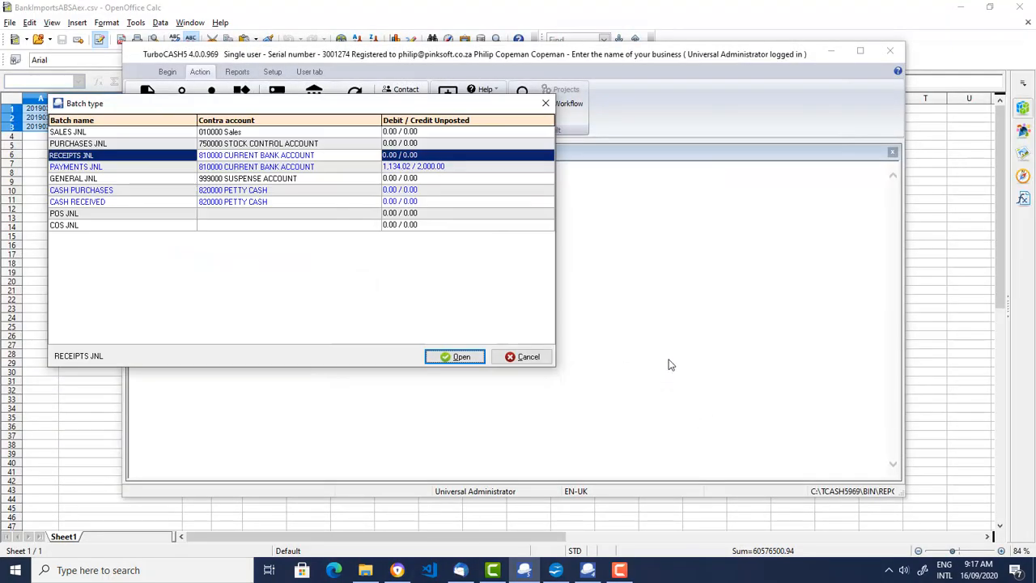
pyautogui.click(523, 354)
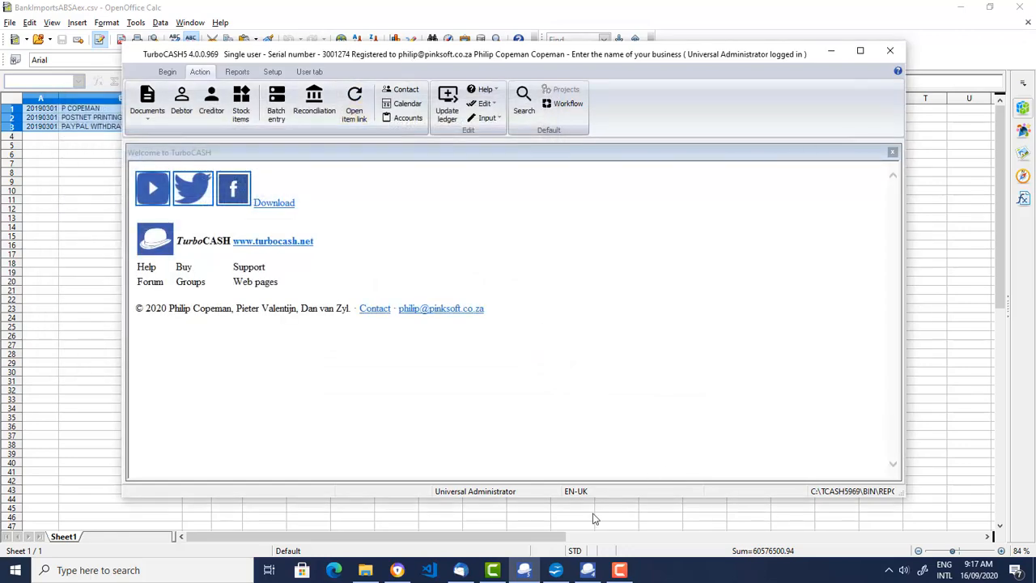
# Step: Switch to TurboCASH 4.7.2 and import bankimport.csv into the RECEIPTS JNL batch as a delimited file
pyautogui.click(588, 570)
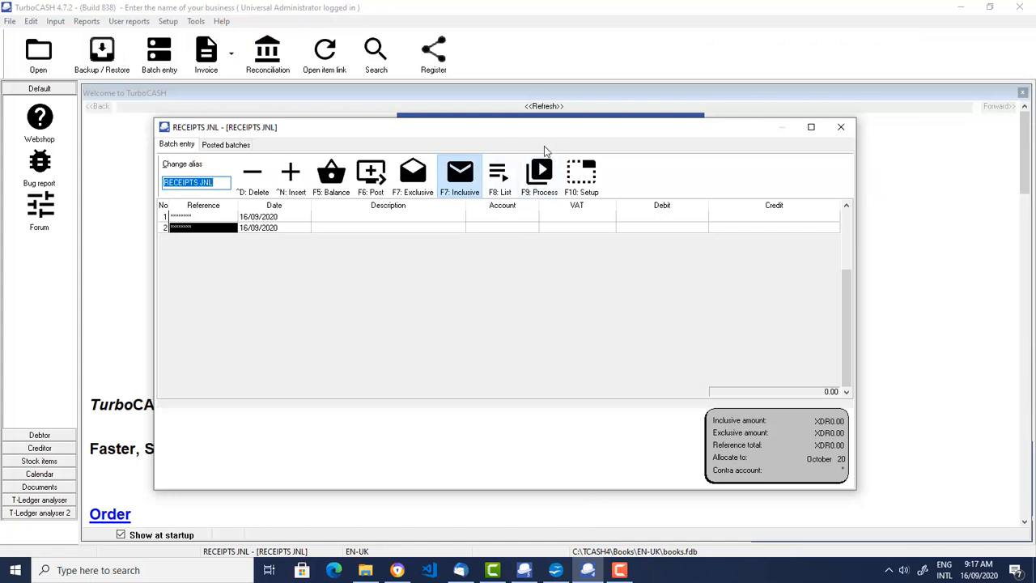
pyautogui.click(540, 174)
pyautogui.click(497, 237)
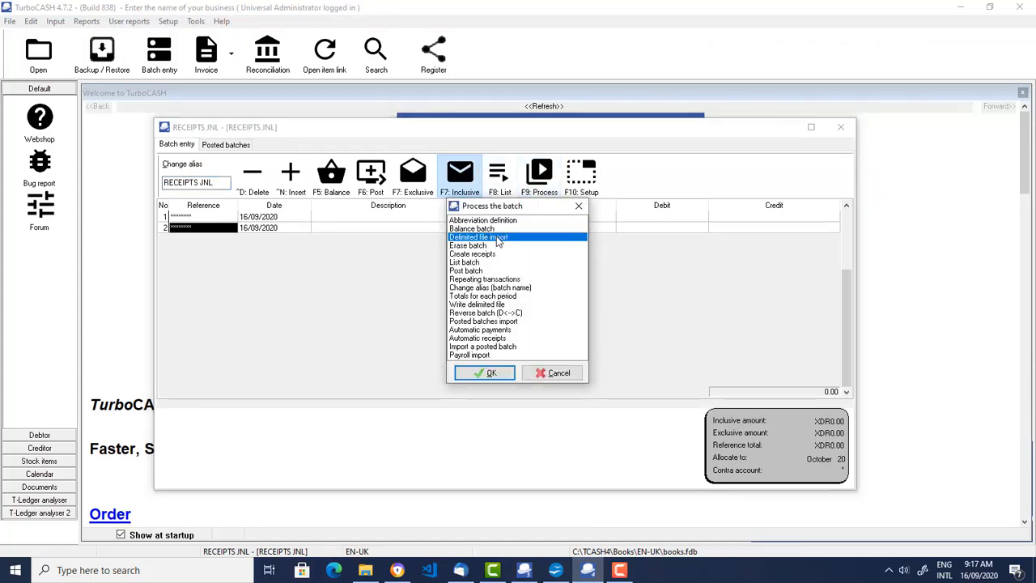
pyautogui.click(489, 373)
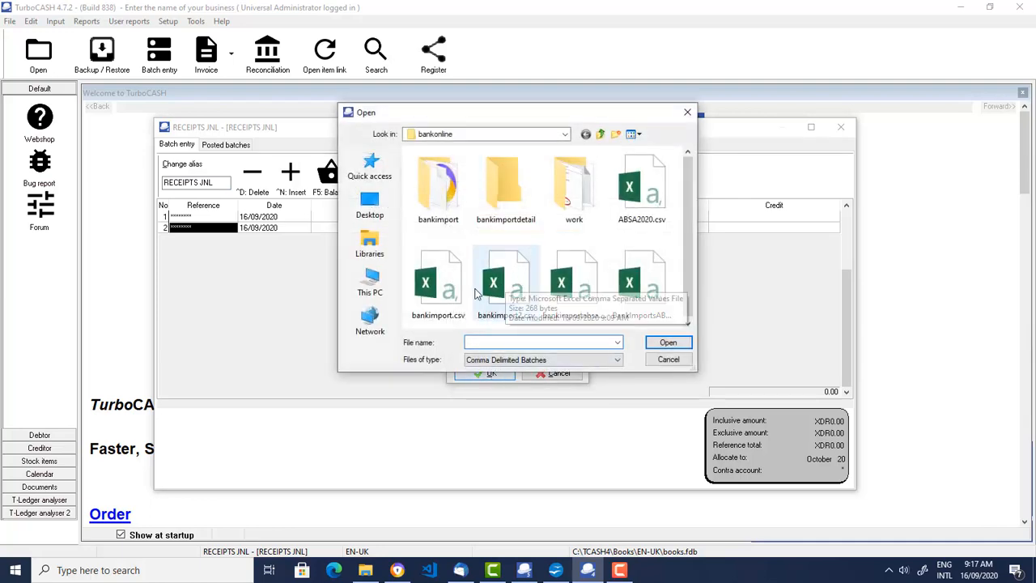
pyautogui.doubleClick(451, 287)
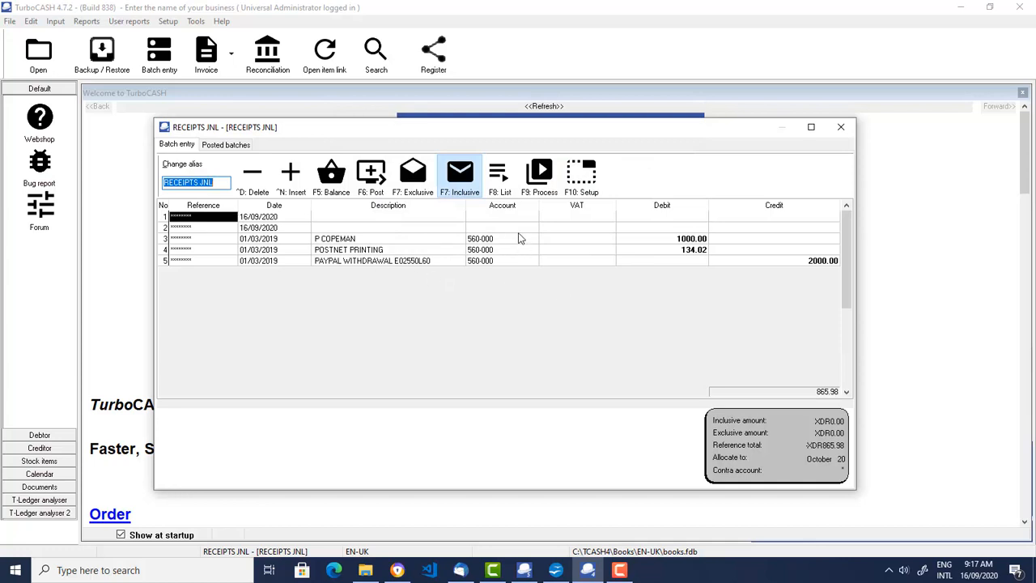
# Step: Close the RECEIPTS JNL batch and the batch type list, and minimize TurboCASH 4.7.2
pyautogui.click(839, 128)
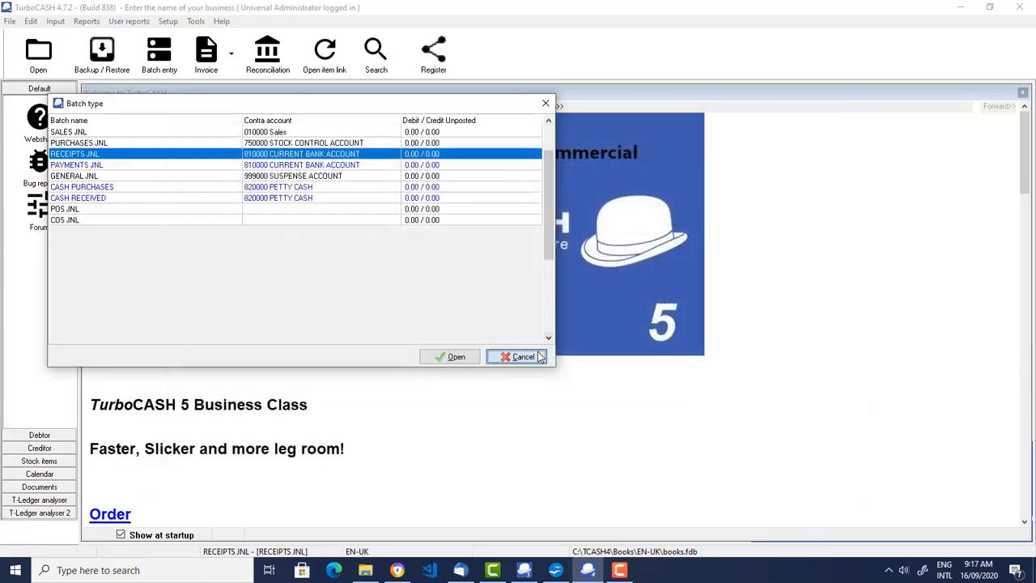
pyautogui.click(540, 357)
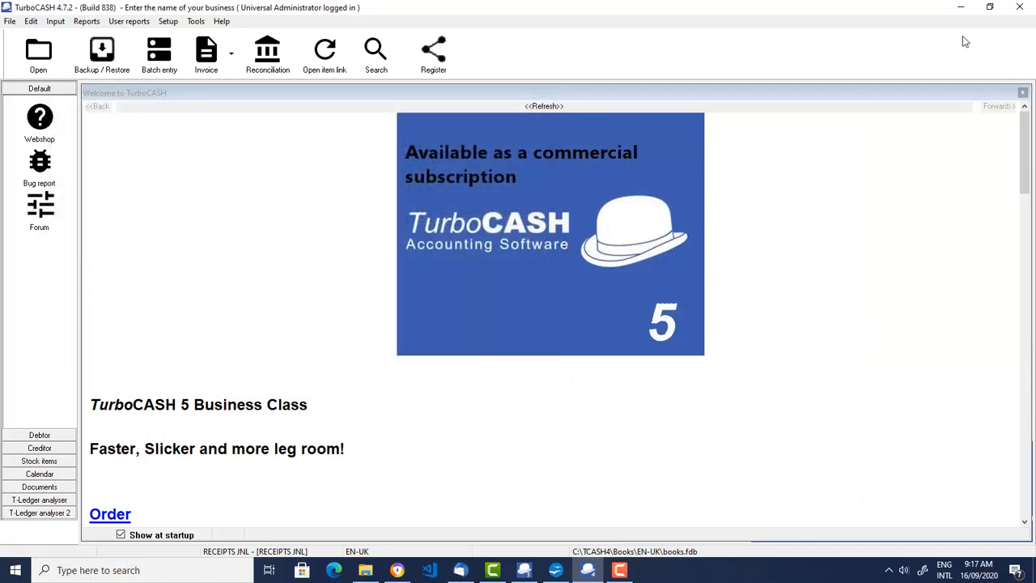
pyautogui.click(960, 7)
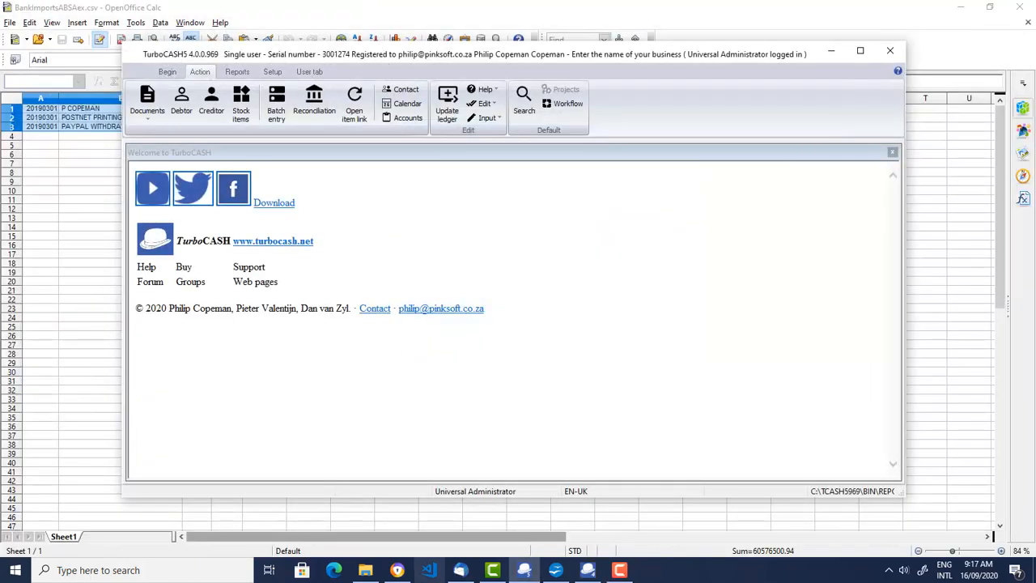
# Step: Switch to OpenOffice Calc and open bankimport.ods from the bankonline folder
pyautogui.click(557, 575)
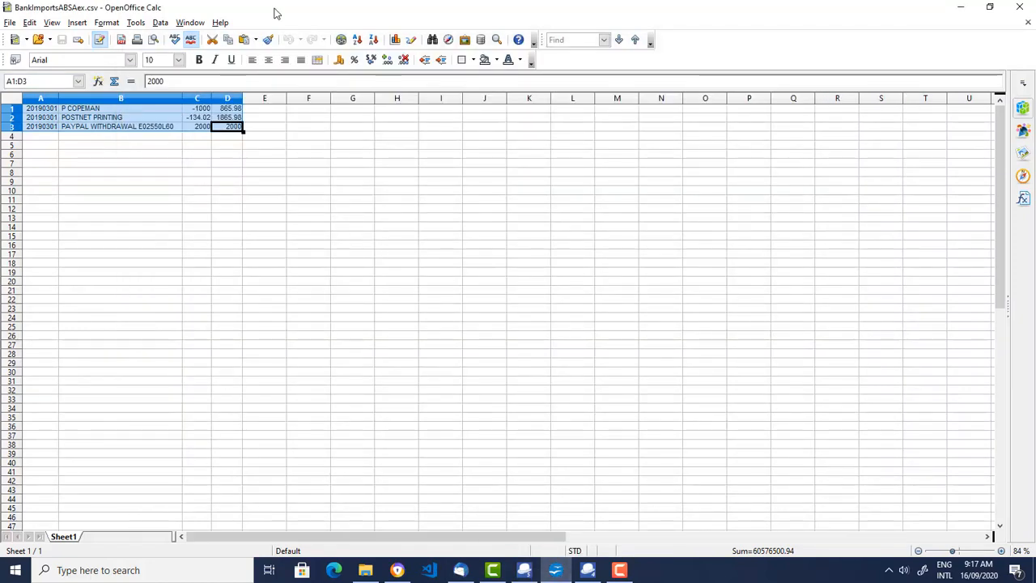
pyautogui.click(194, 24)
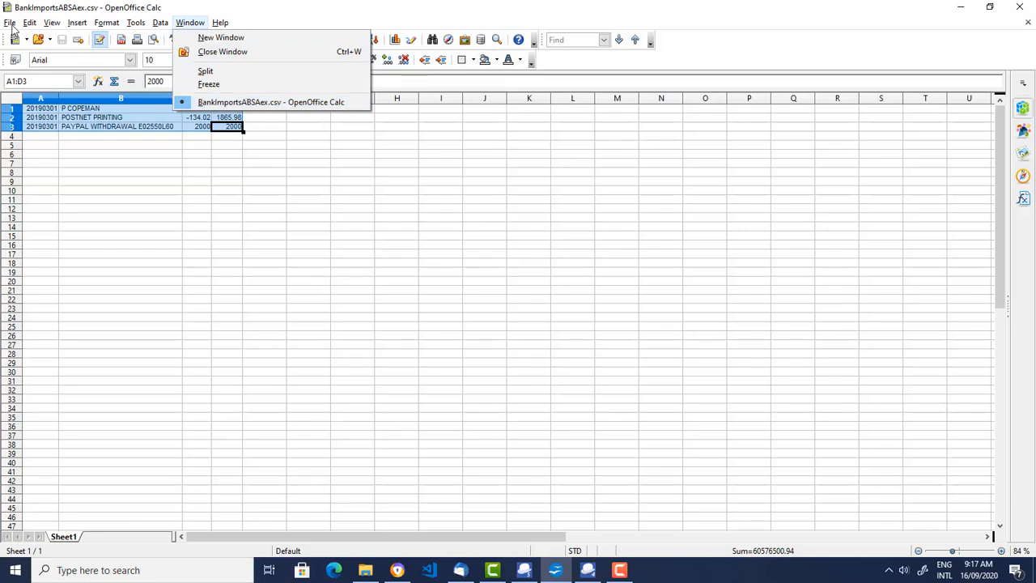
pyautogui.click(7, 23)
pyautogui.click(8, 22)
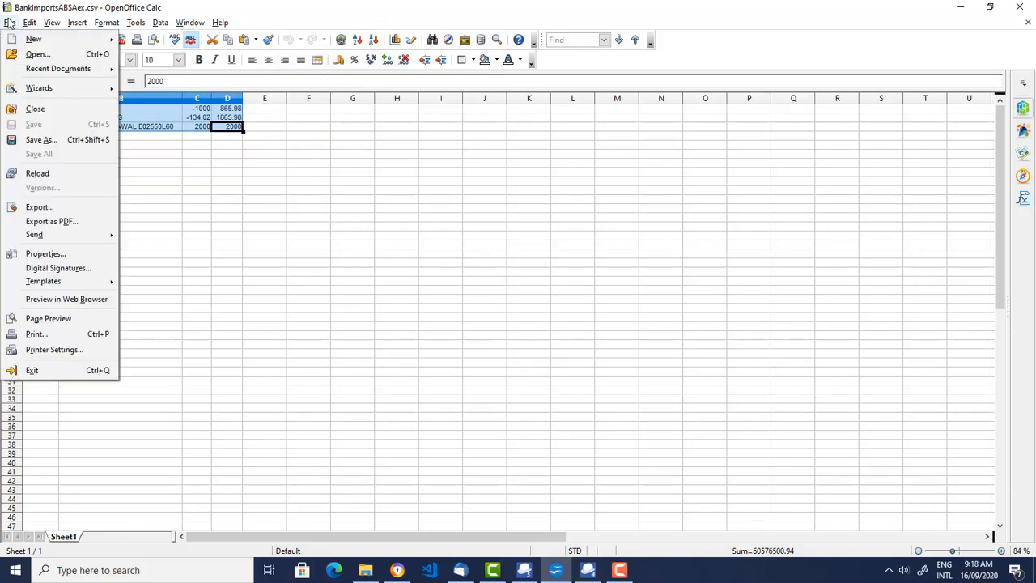
pyautogui.click(33, 54)
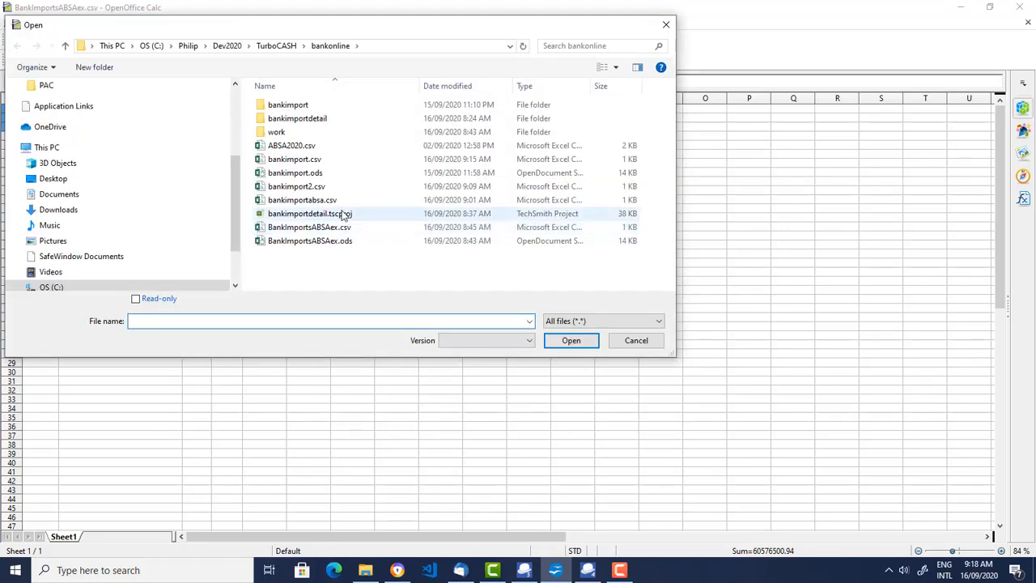
pyautogui.click(296, 172)
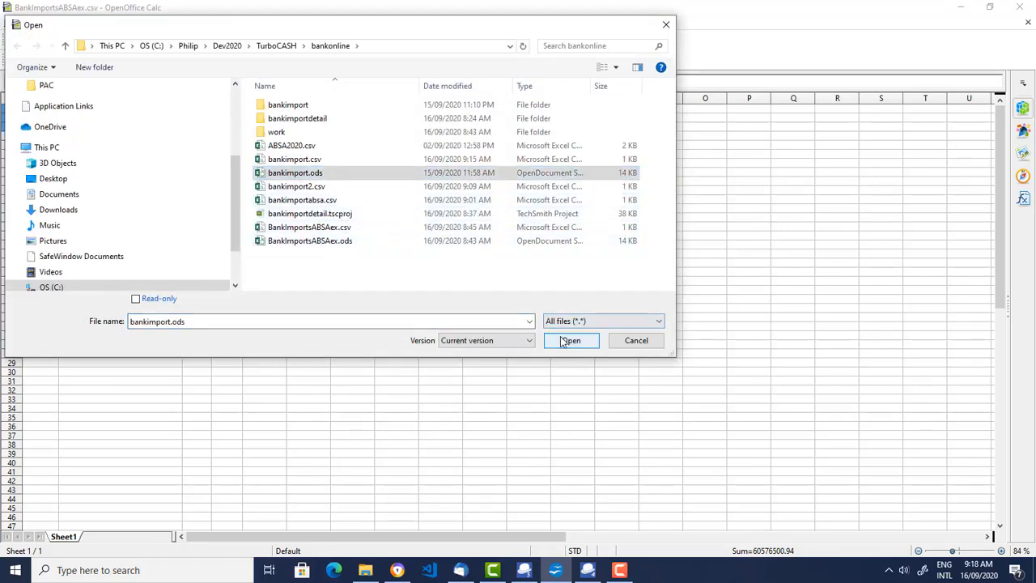
pyautogui.click(563, 341)
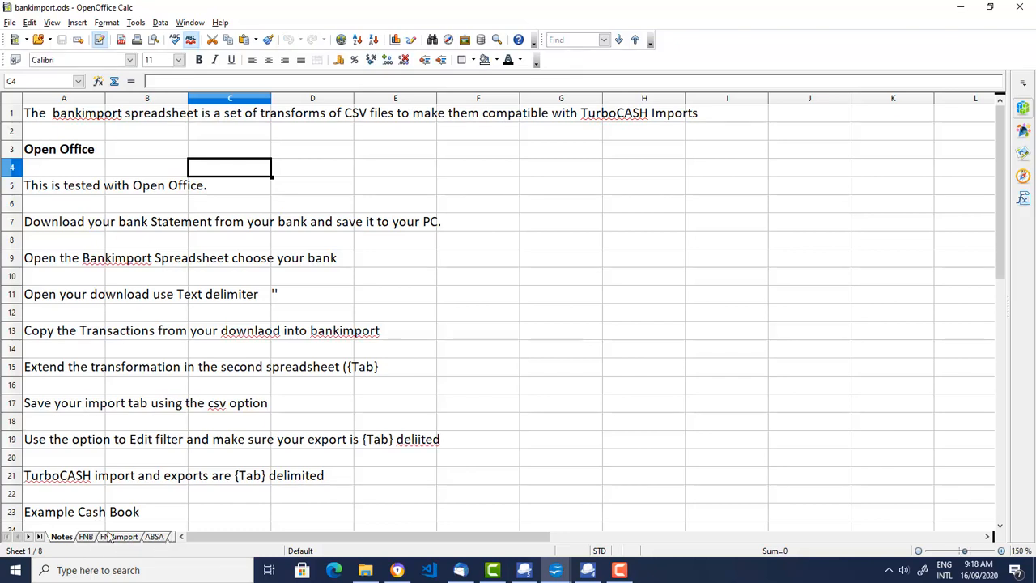
# Step: Delete rows 2 and 3 from the ABSAimport sheet, keeping only the first transformation row
pyautogui.click(154, 536)
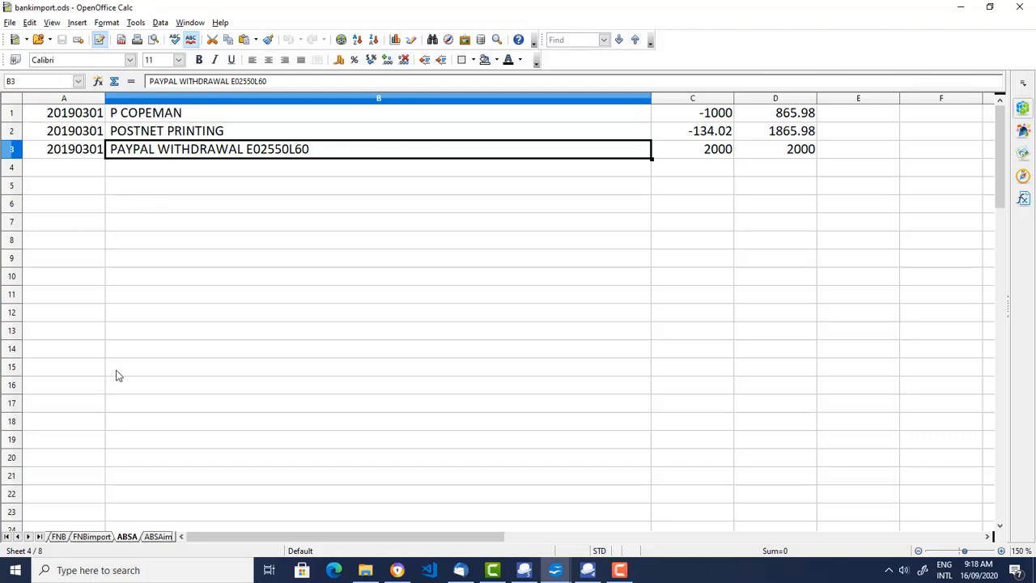
pyautogui.click(154, 536)
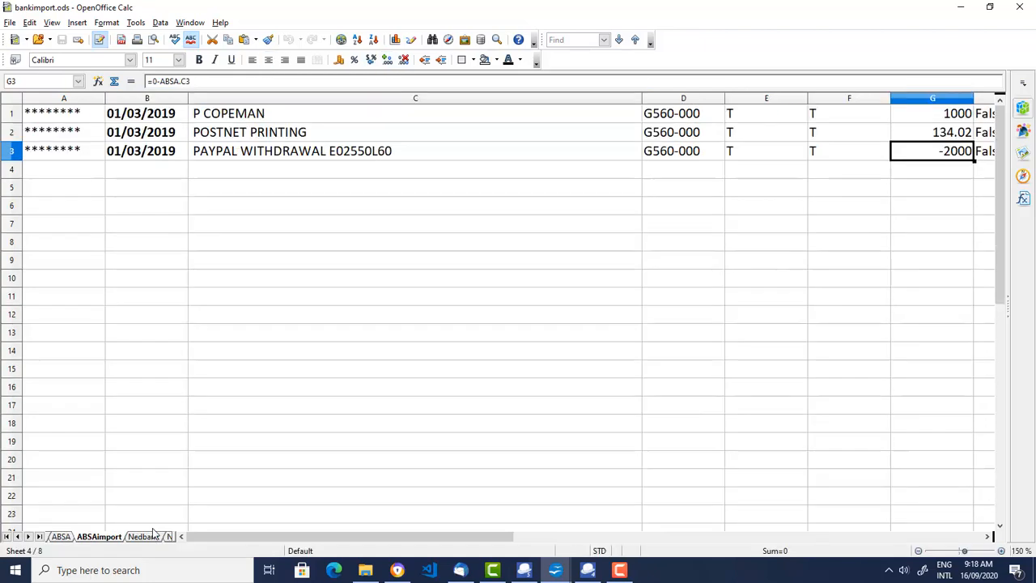
pyautogui.moveTo(8, 132); pyautogui.dragTo(6, 159)
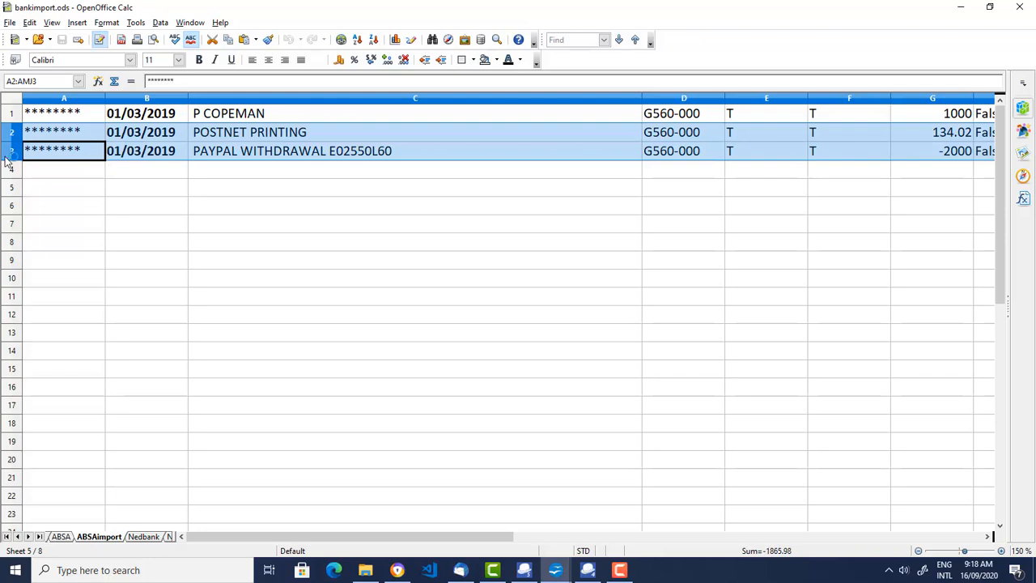
pyautogui.rightClick(7, 147)
pyautogui.click(53, 221)
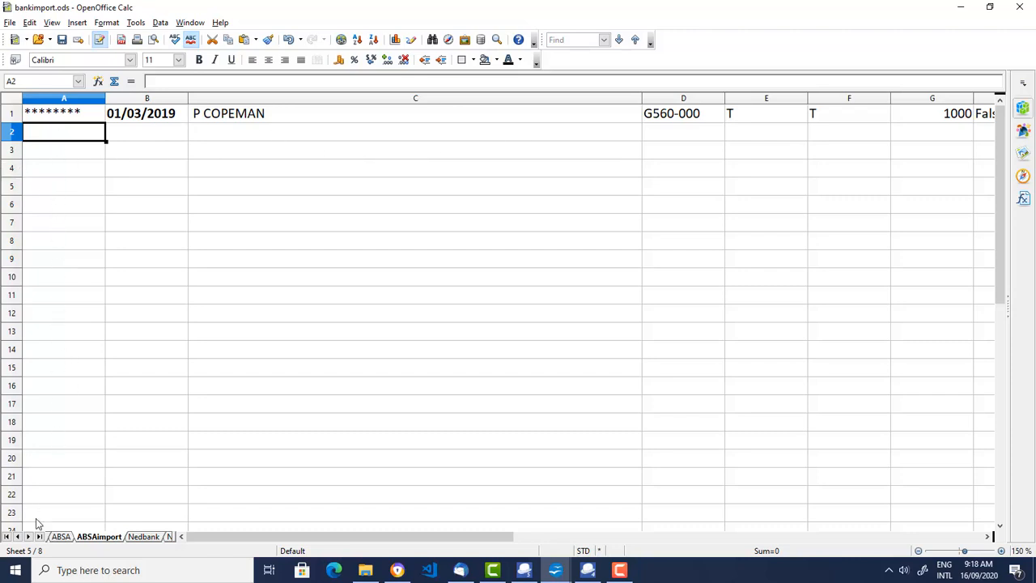
# Step: Check the statement rows on the ABSA sheet and copy the transformation row A1:J1 on the ABSAimport sheet
pyautogui.click(61, 537)
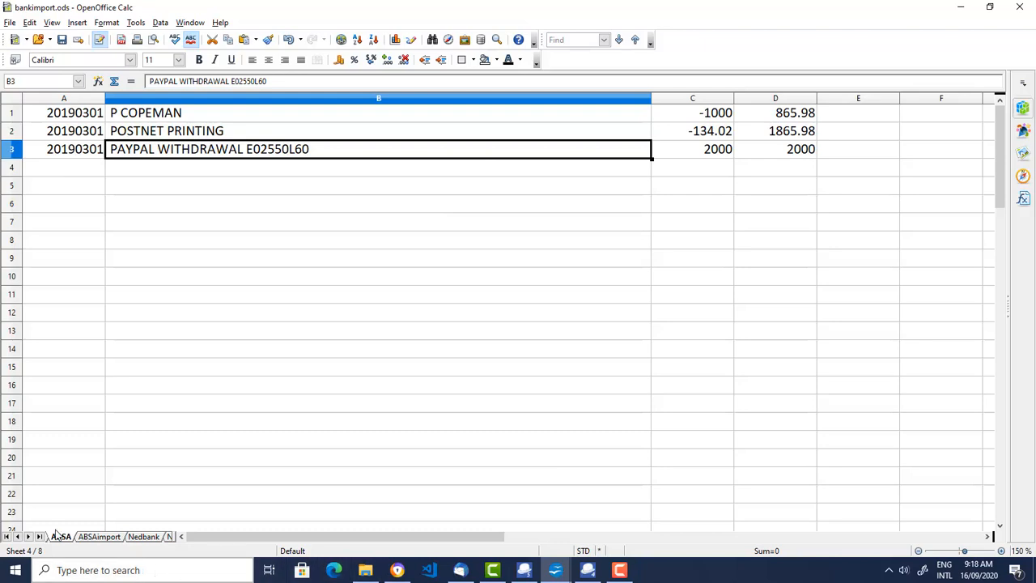
pyautogui.click(98, 536)
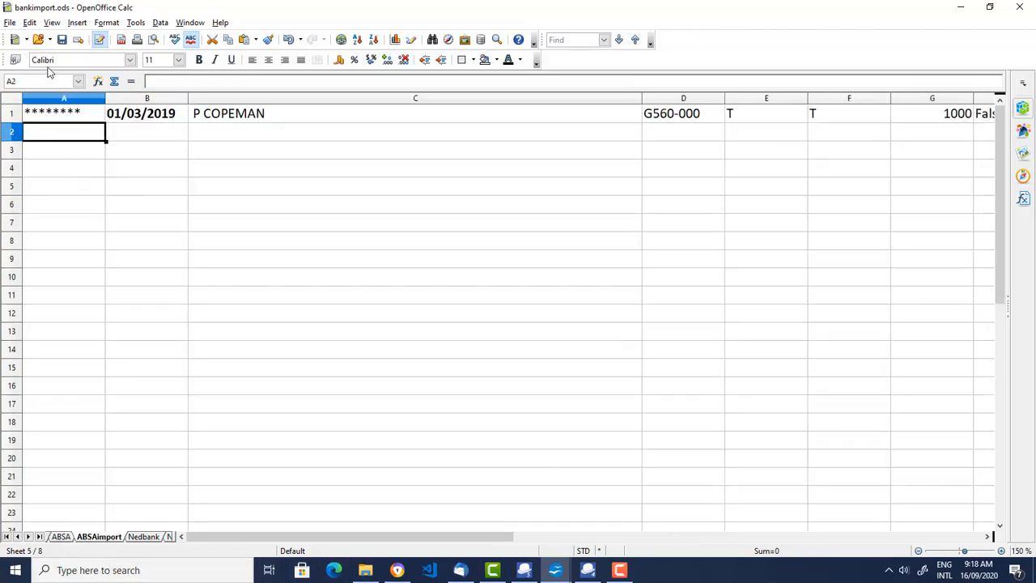
pyautogui.click(36, 120)
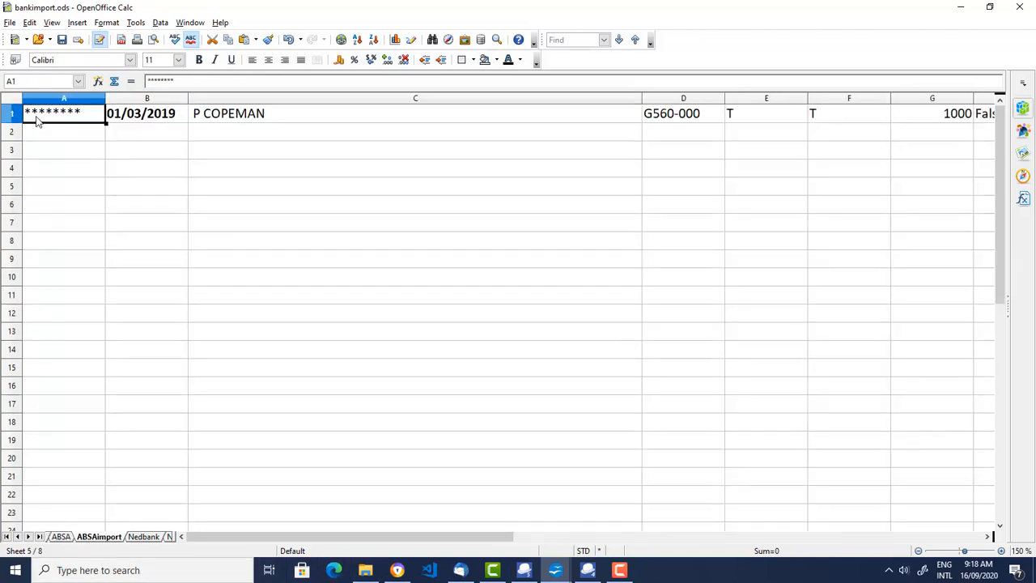
pyautogui.hotkey('shift', 'Right')
pyautogui.hotkey('shift', 'Right')
pyautogui.hotkey('shift', 'Right')
pyautogui.hotkey('shift', 'Right')
pyautogui.hotkey('shift', 'Right')
pyautogui.hotkey('shift', 'Right')
pyautogui.hotkey('shift', 'Right')
pyautogui.hotkey('shift', 'Right')
pyautogui.hotkey('shift', 'Right')
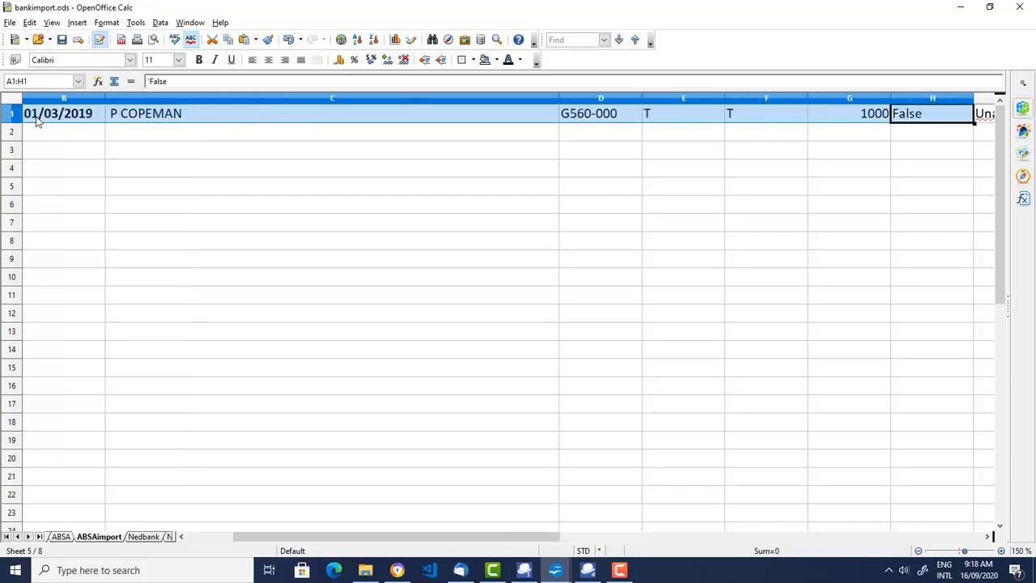
pyautogui.hotkey('shift', 'Right')
pyautogui.hotkey('shift', 'Left')
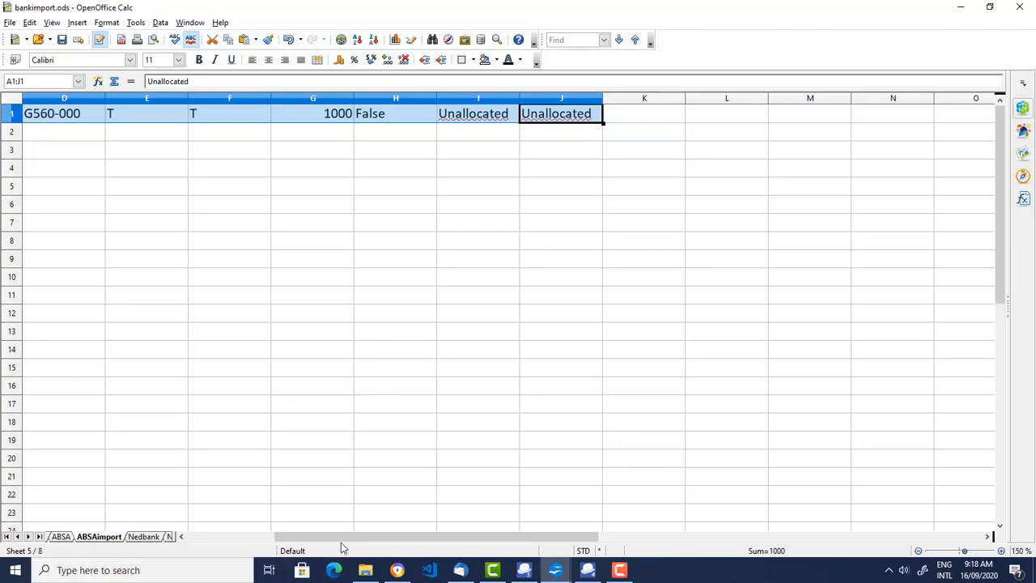
pyautogui.moveTo(319, 544); pyautogui.dragTo(108, 522)
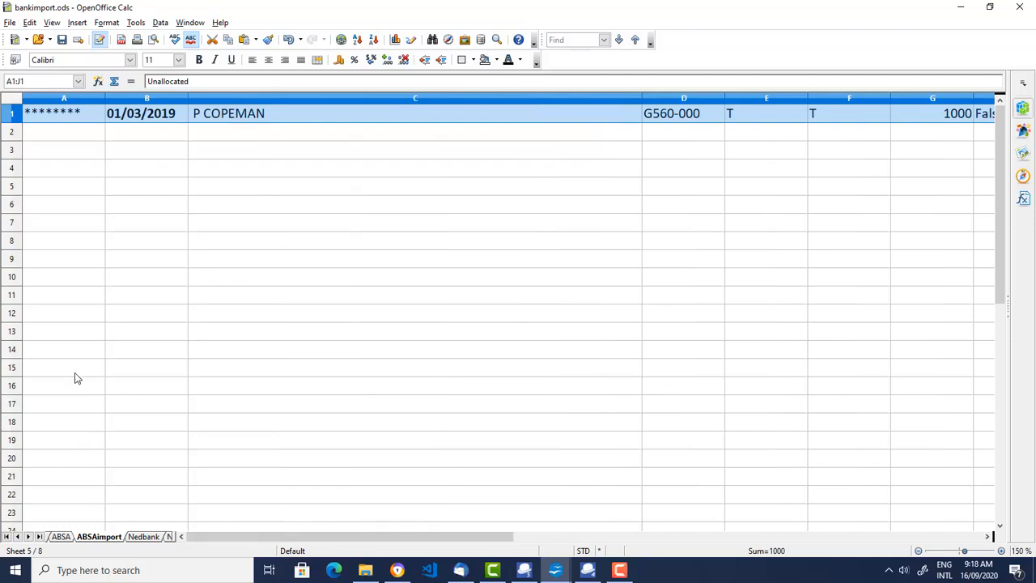
# Step: Paste the copied transformation row into A2:J3 of the ABSAimport sheet and compare the rows with the ABSA sheet
pyautogui.moveTo(53, 137); pyautogui.dragTo(69, 153)
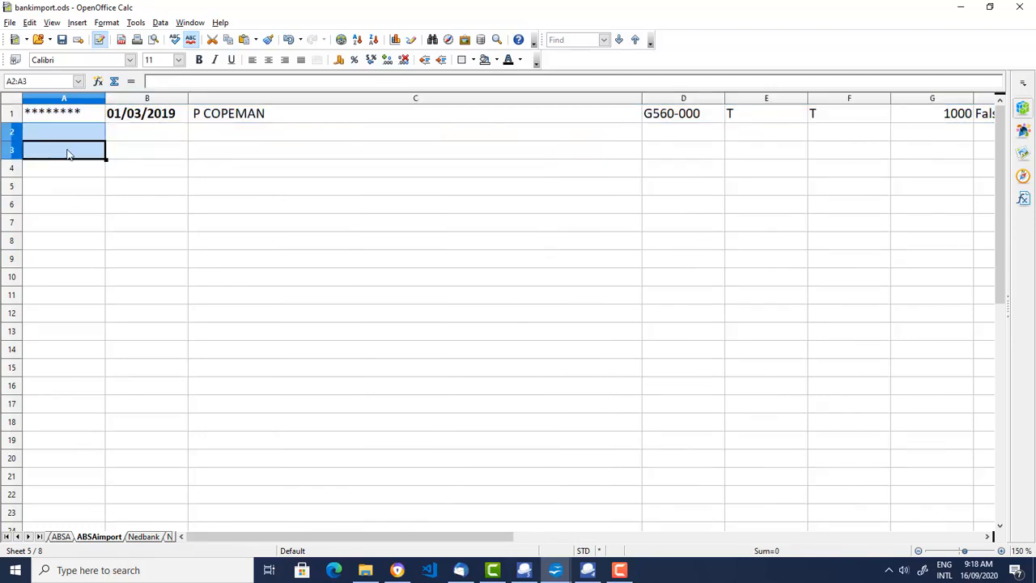
pyautogui.hotkey('shift', 'Right')
pyautogui.hotkey('shift', 'Right')
pyautogui.hotkey('shift', 'Right')
pyautogui.hotkey('shift', 'Right')
pyautogui.hotkey('shift', 'Right')
pyautogui.hotkey('shift', 'Right')
pyautogui.hotkey('shift', 'Right')
pyautogui.hotkey('shift', 'Right')
pyautogui.hotkey('shift', 'Right')
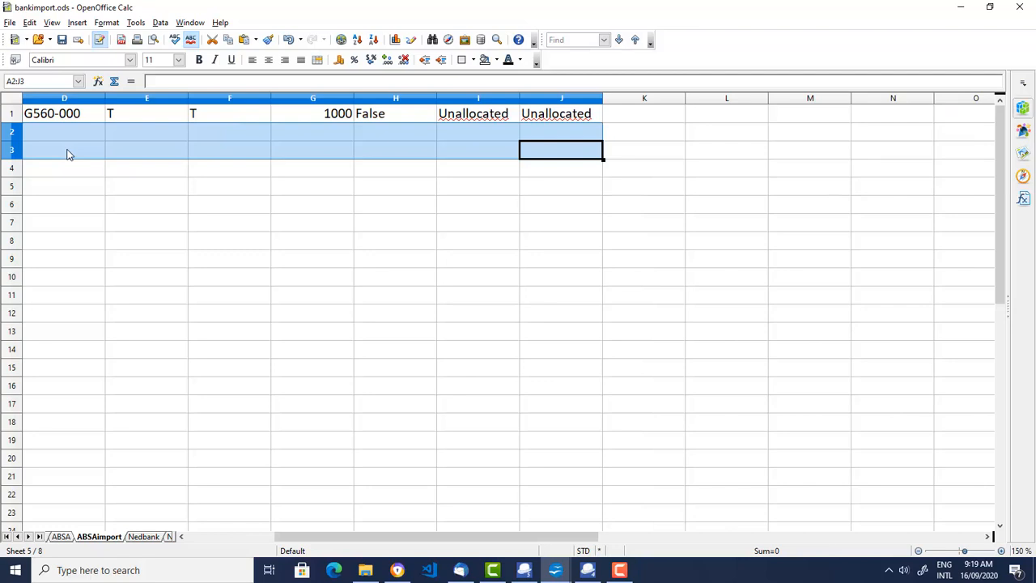
pyautogui.hotkey('ctrl', 'v')
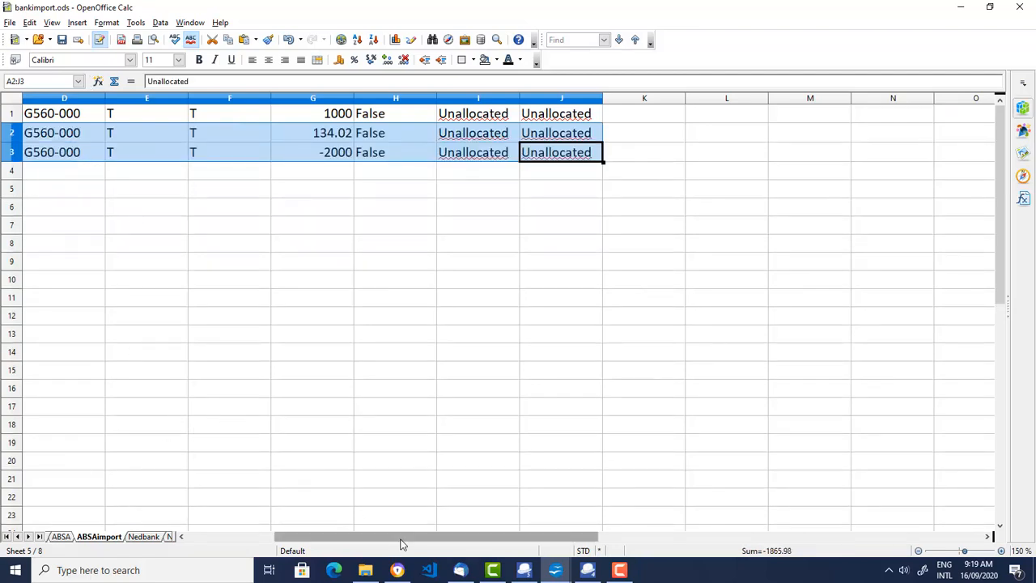
pyautogui.moveTo(403, 537); pyautogui.dragTo(314, 537)
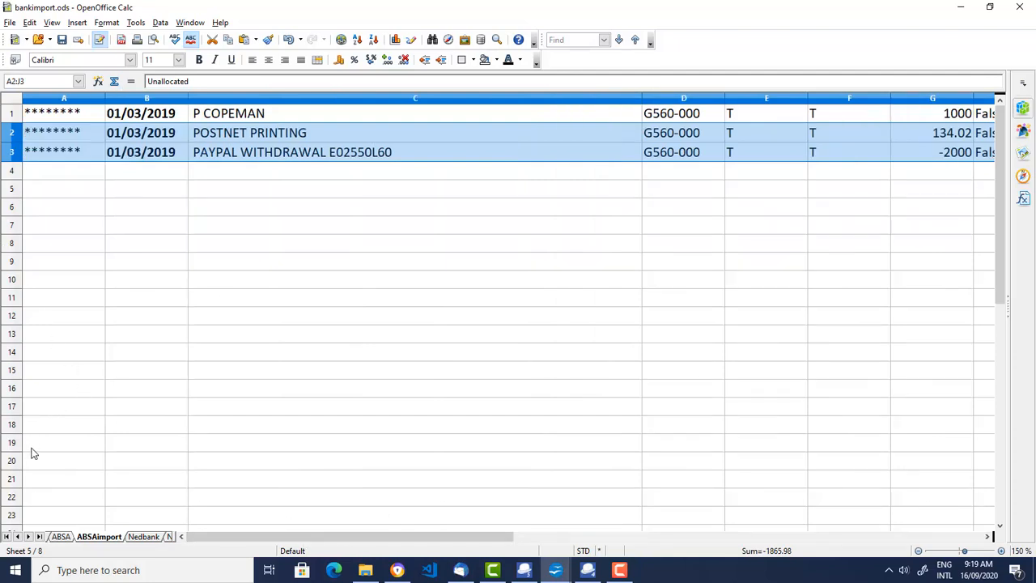
pyautogui.click(62, 536)
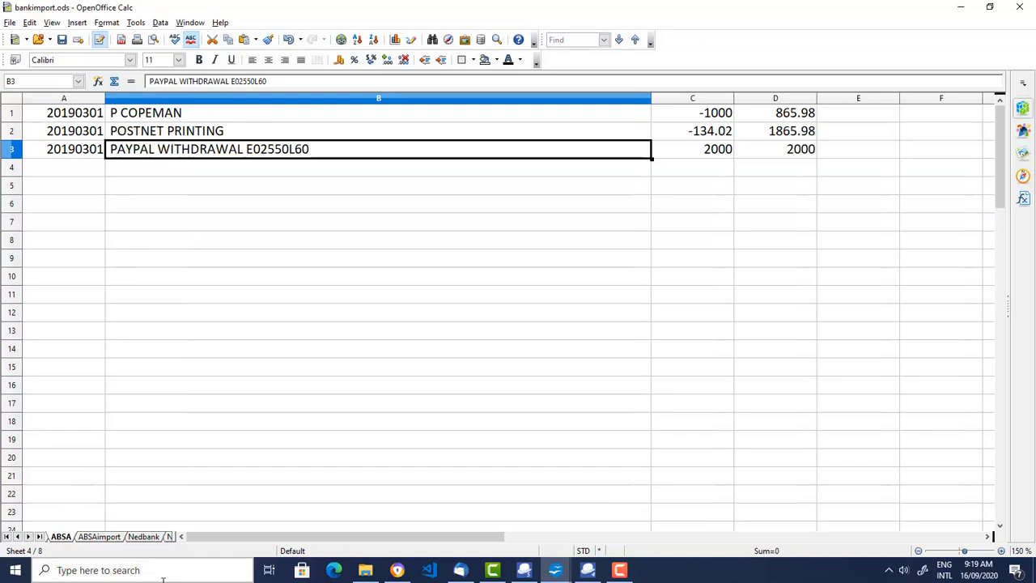
pyautogui.click(108, 537)
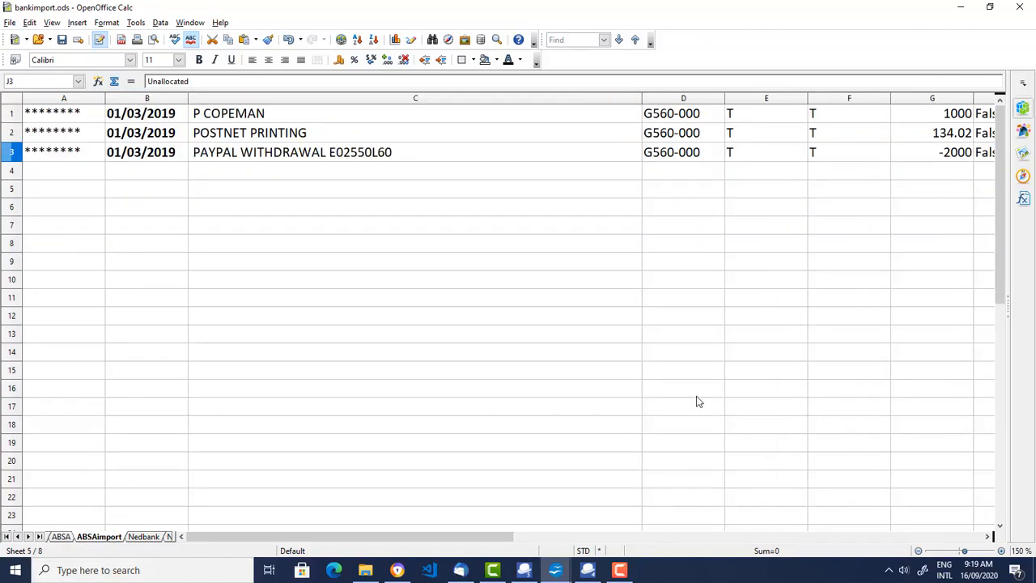